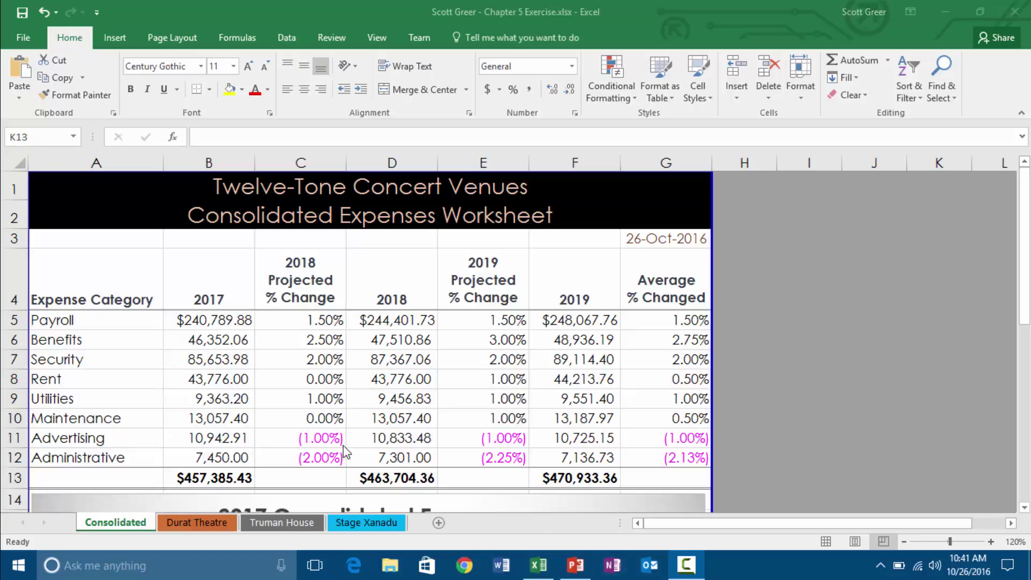
Copy the Durat Theatre worksheet into a new workbook, keeping the original sheet in place.
left_click(190, 524)
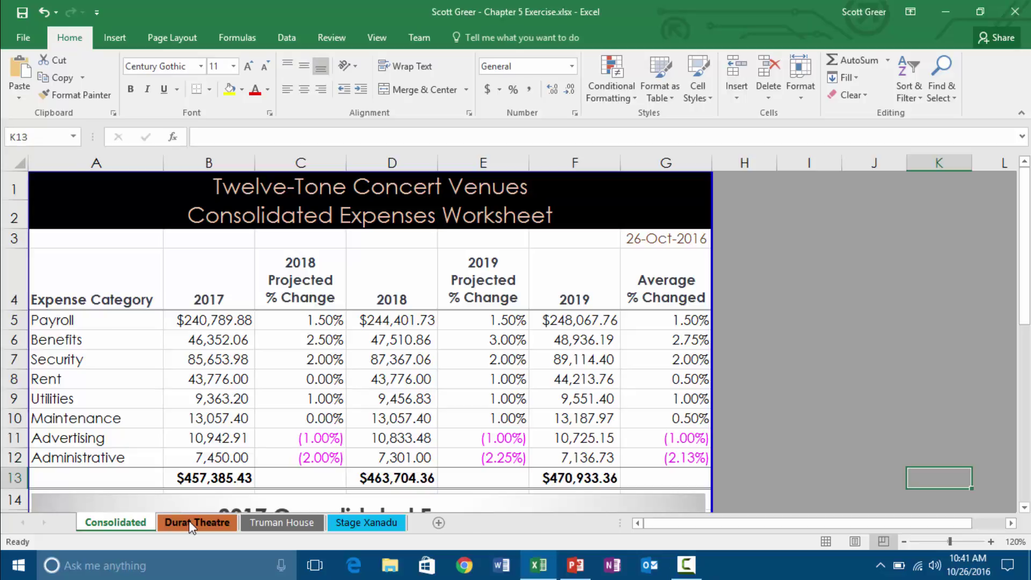
left_click(191, 525)
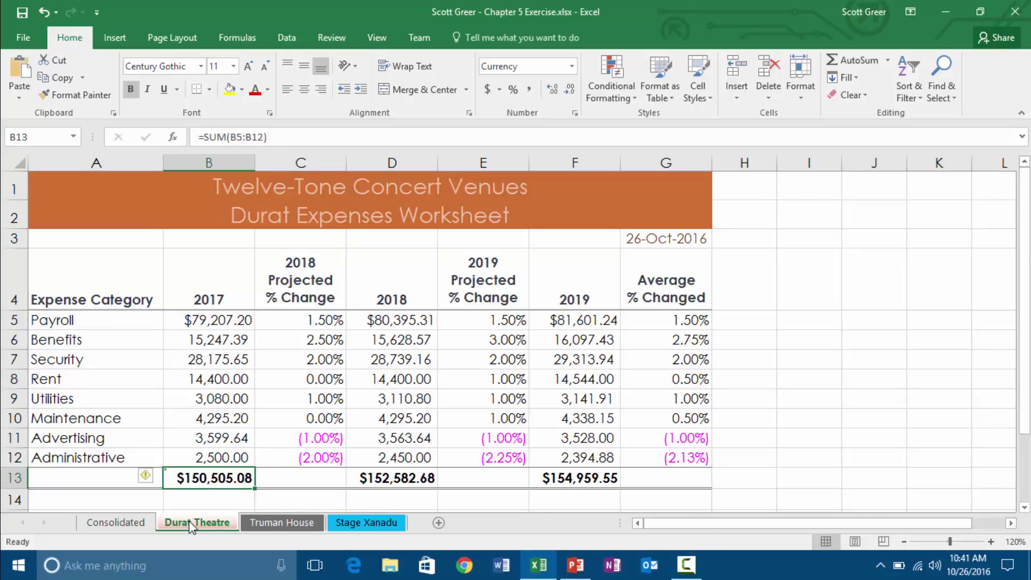
right_click(190, 525)
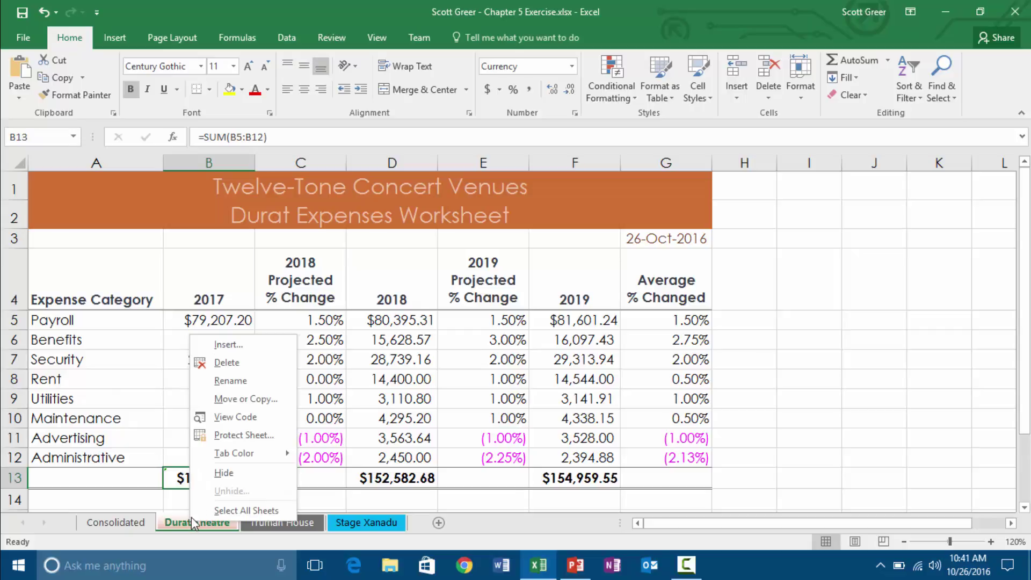
left_click(233, 400)
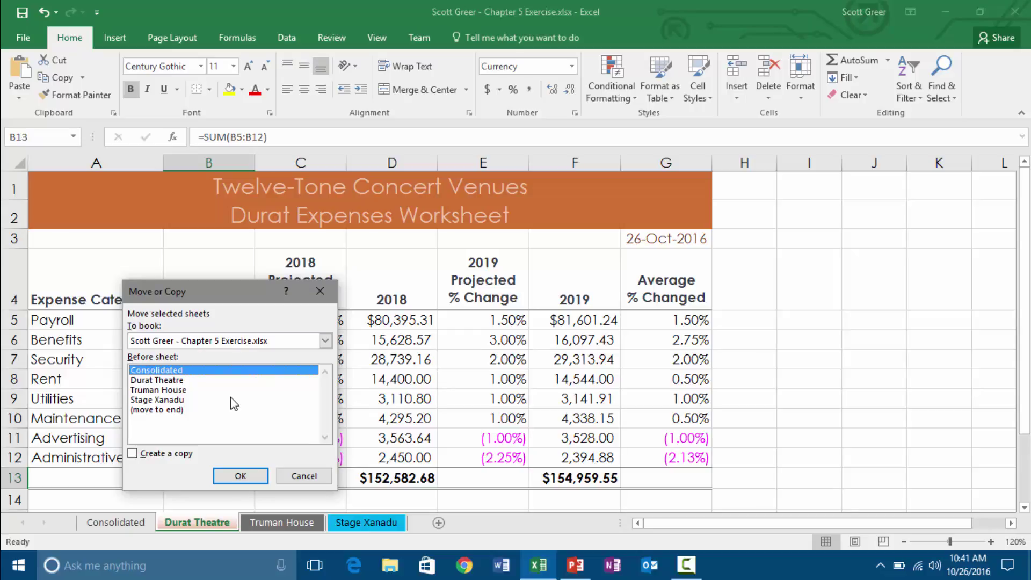
left_click(325, 342)
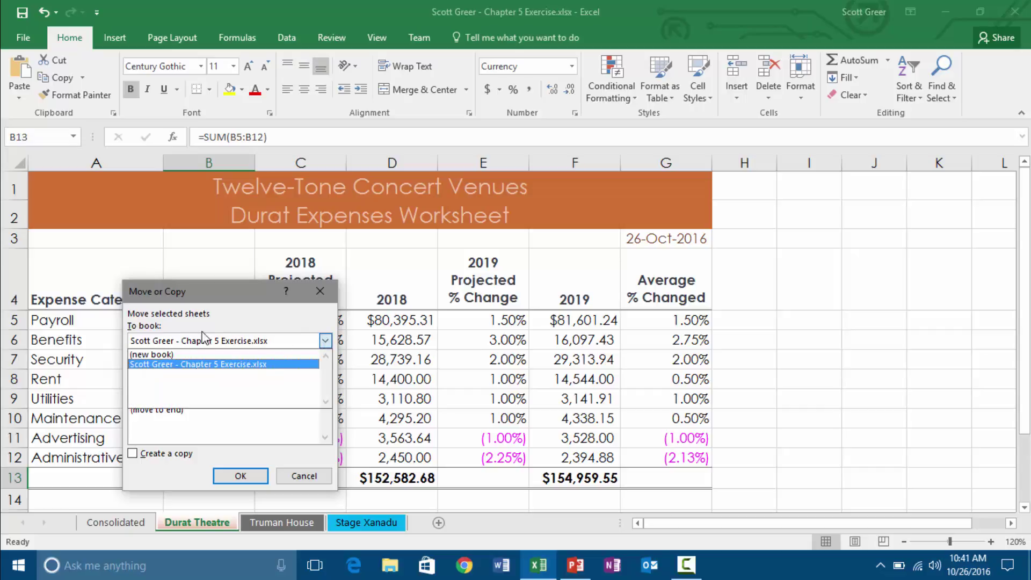
left_click(159, 355)
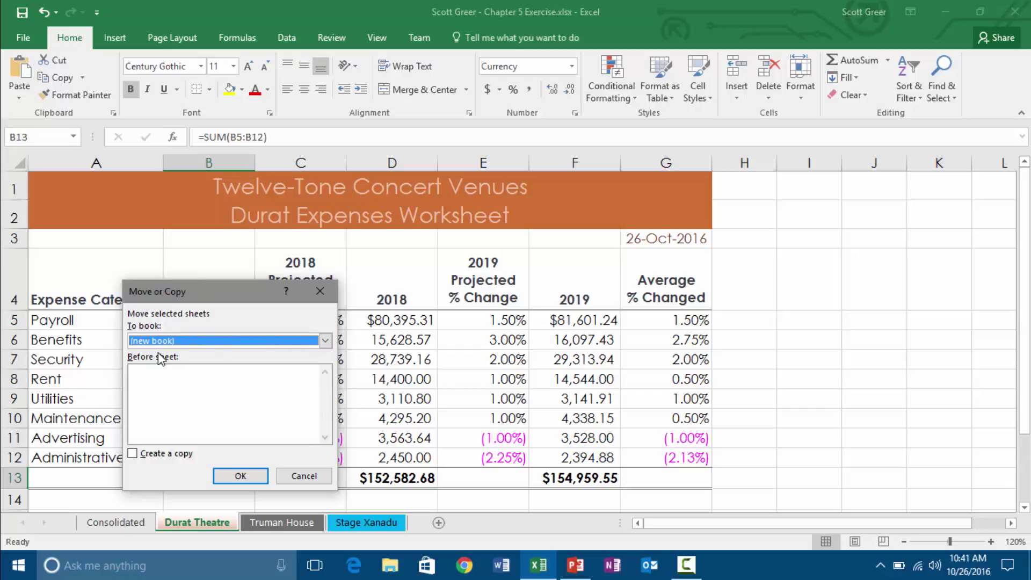
left_click(132, 454)
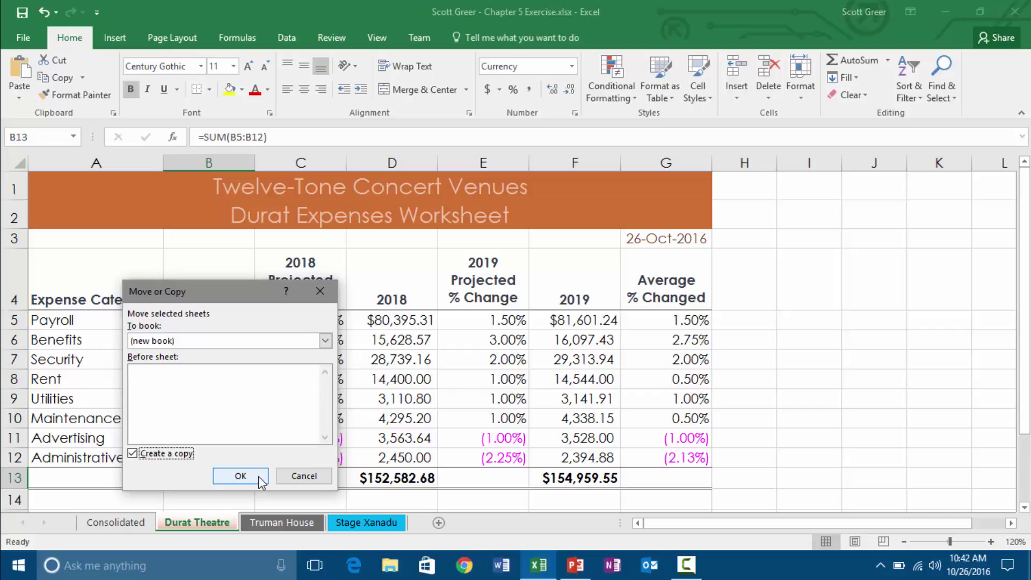
left_click(240, 476)
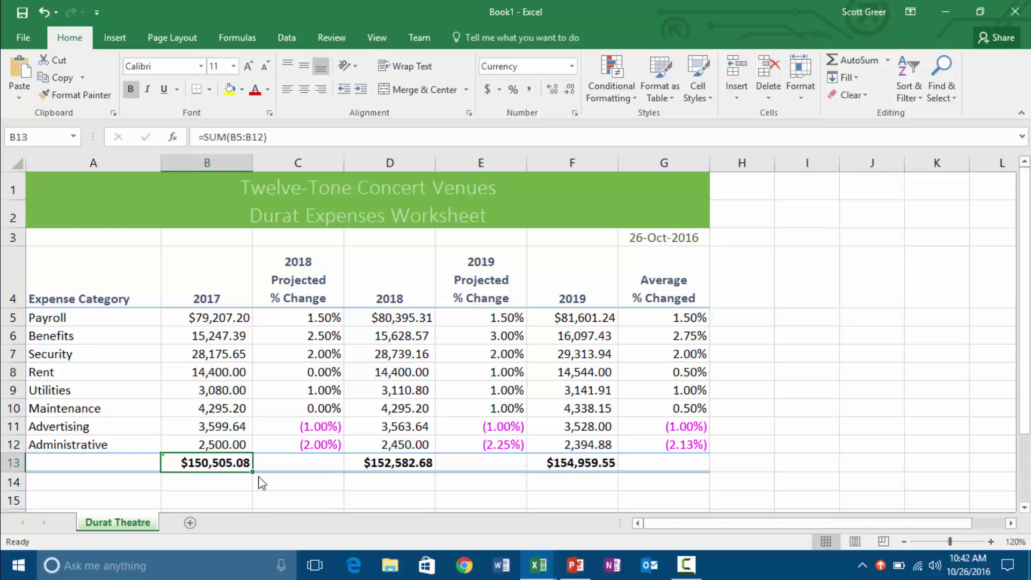
Start saving the new Durat Theatre workbook and choose the APP104 folder as its location.
key("ctrl+s")
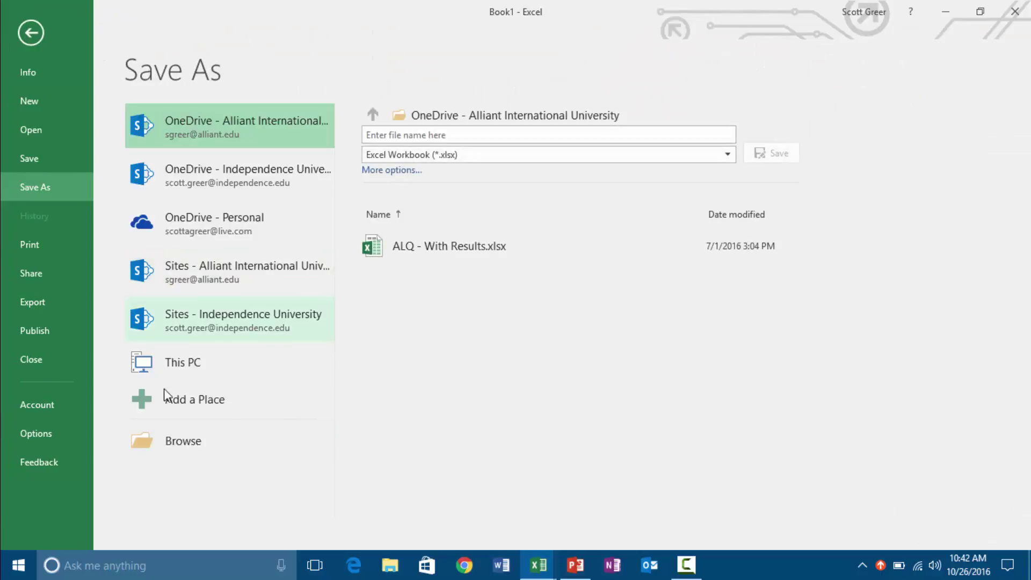
left_click(195, 434)
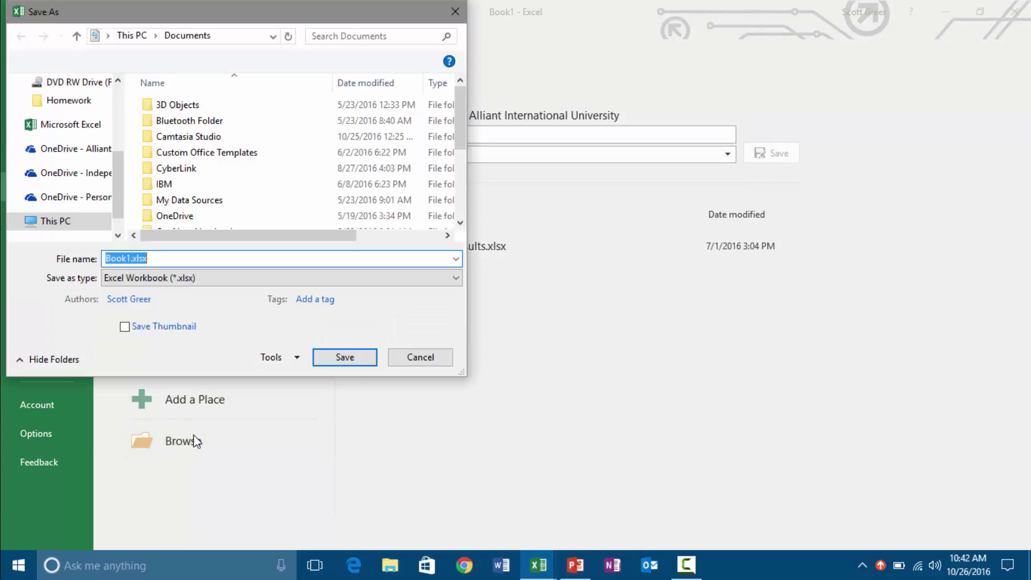
scroll(96, 102, "up", 5)
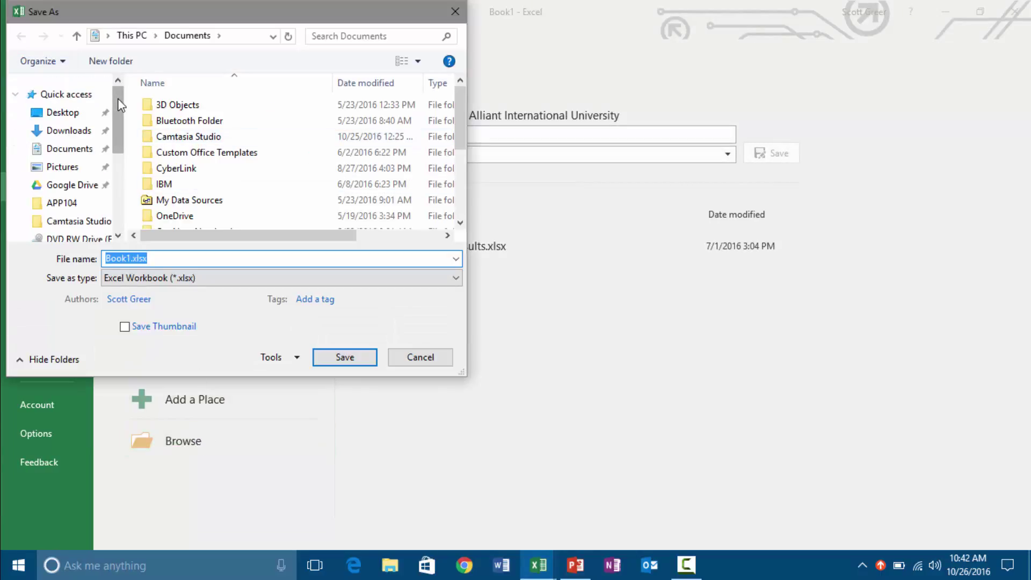
left_click(58, 202)
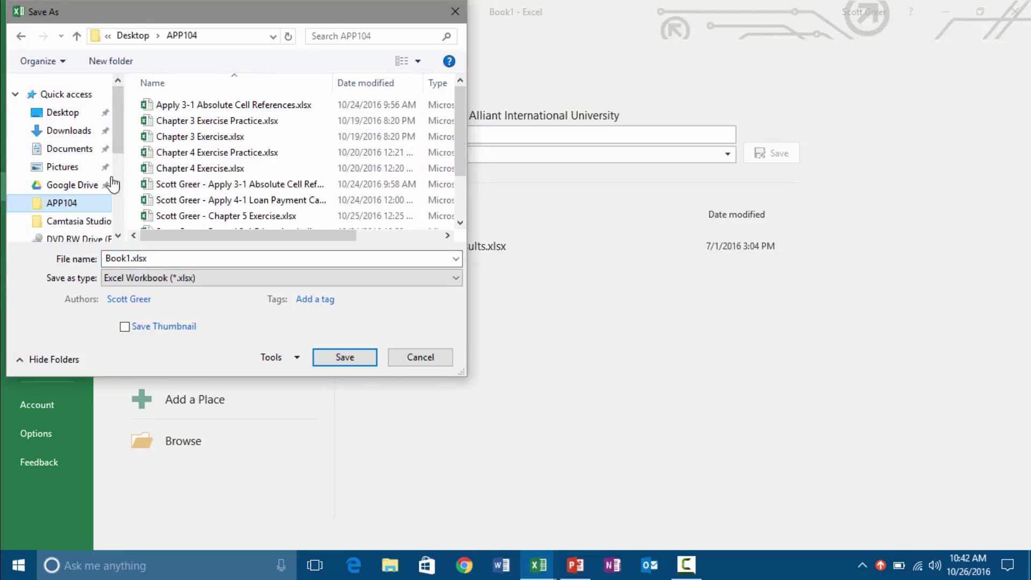
Name the workbook Durat Theater Projected Expenses and save it.
left_click(119, 259)
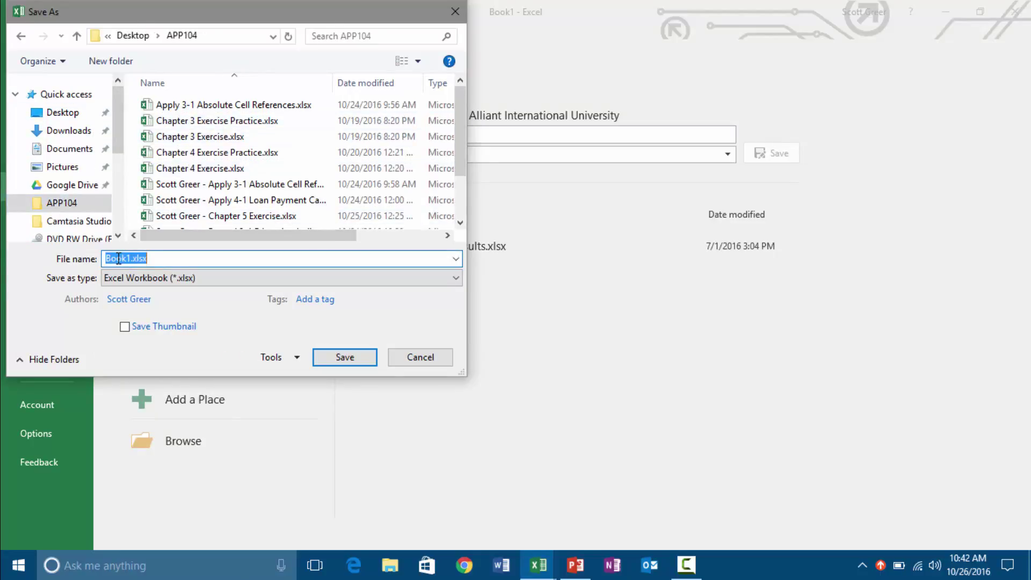
type("Dugat Theather")
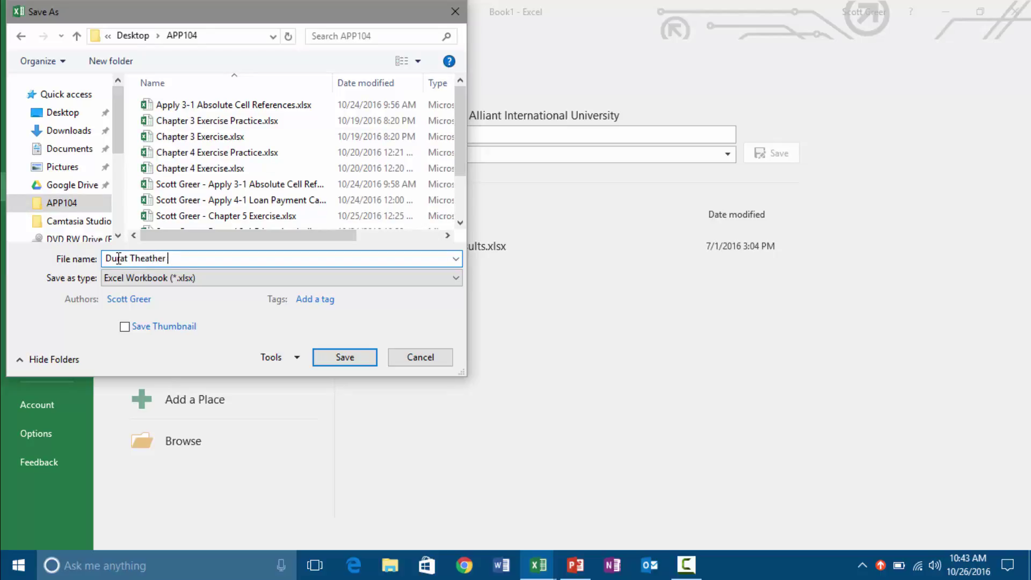
key("BackSpace")
key("BackSpace")
key("BackSpace")
key("BackSpace")
type("er Expense")
key("BackSpace")
key("BackSpace")
key("BackSpace")
key("BackSpace")
key("BackSpace")
key("BackSpace")
key("BackSpace")
key("BackSpace")
type("Projected Expenes")
key("BackSpace")
key("BackSpace")
type("ses")
key("Return")
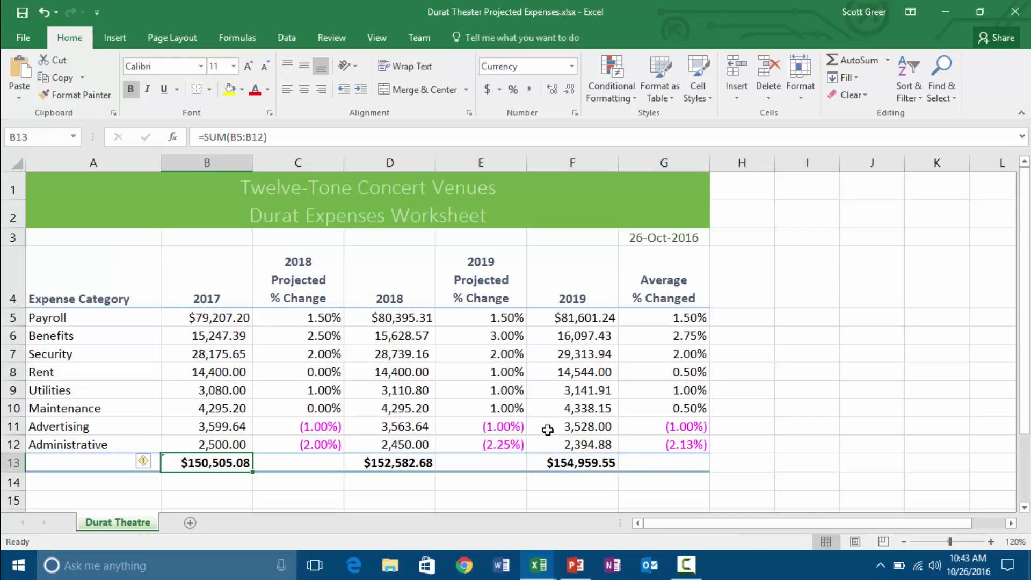
Return to the Chapter 5 Exercise workbook and copy its Truman House worksheet into a new workbook.
mouse_move(549, 563)
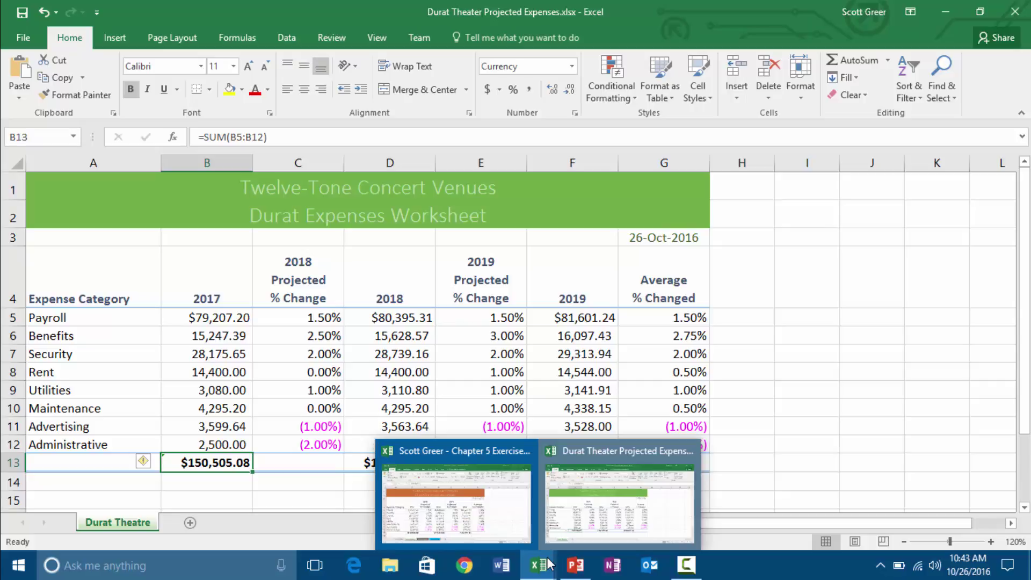
left_click(477, 501)
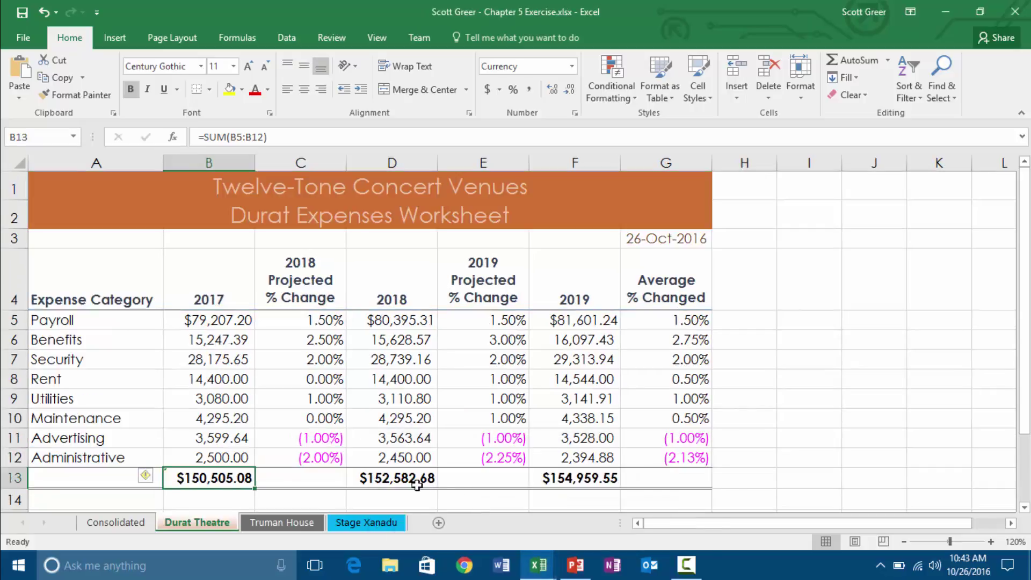
right_click(280, 524)
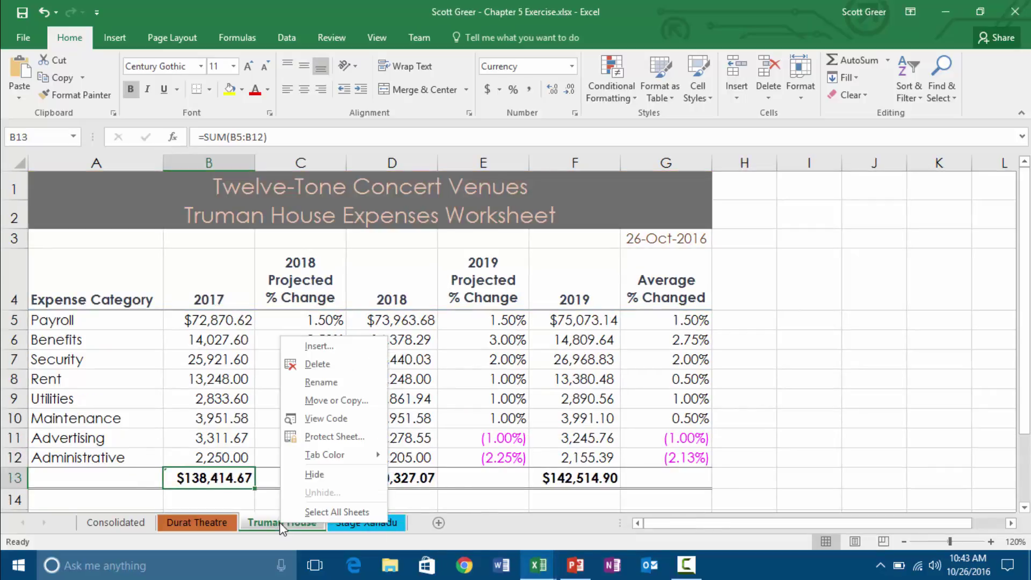
left_click(337, 402)
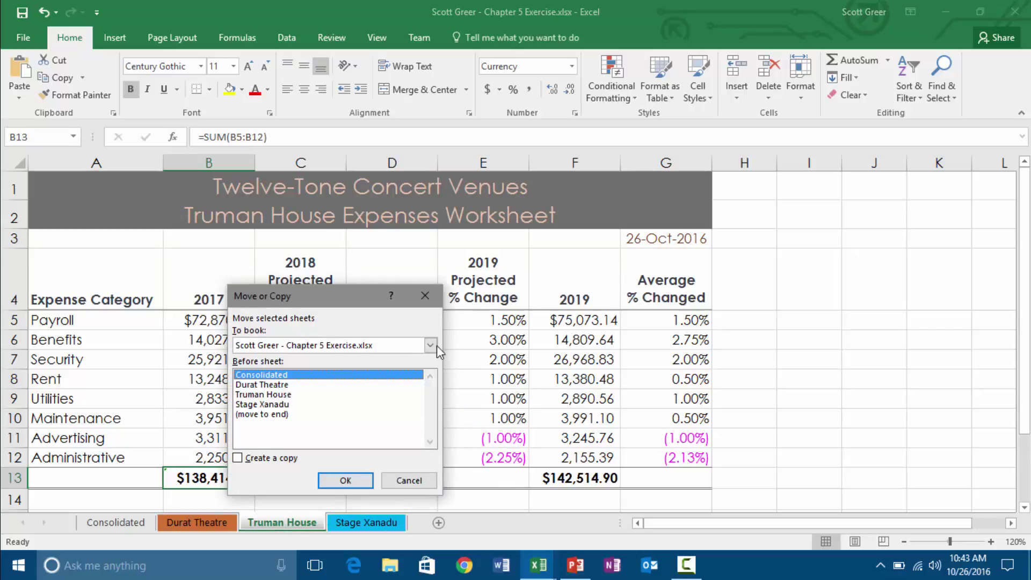
left_click(430, 346)
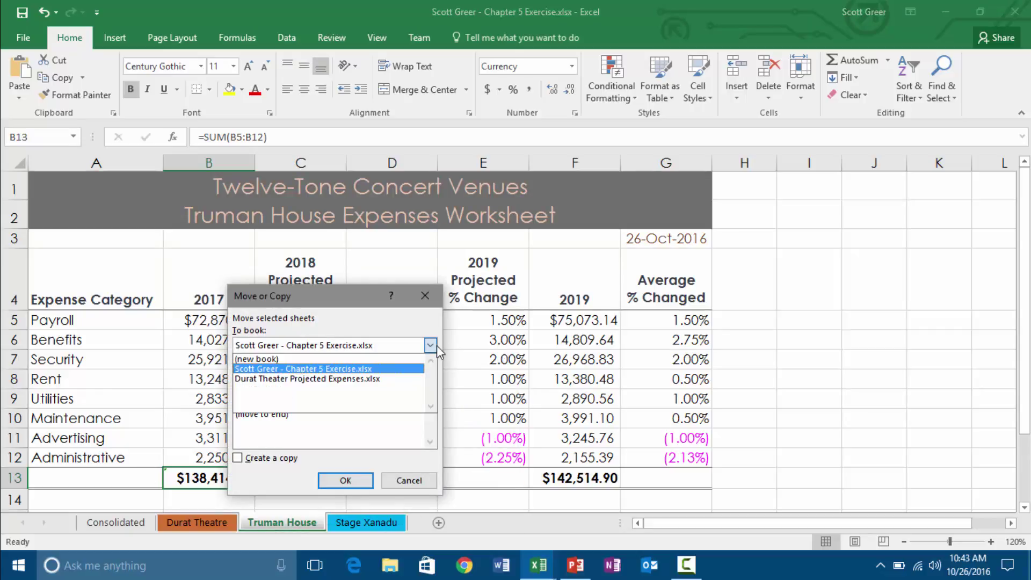
left_click(342, 361)
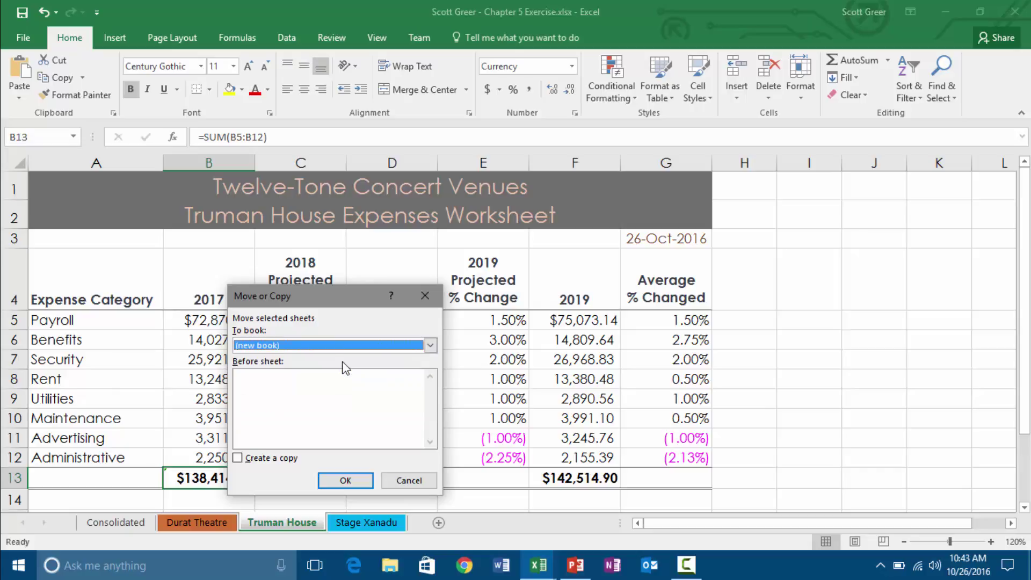
left_click(252, 459)
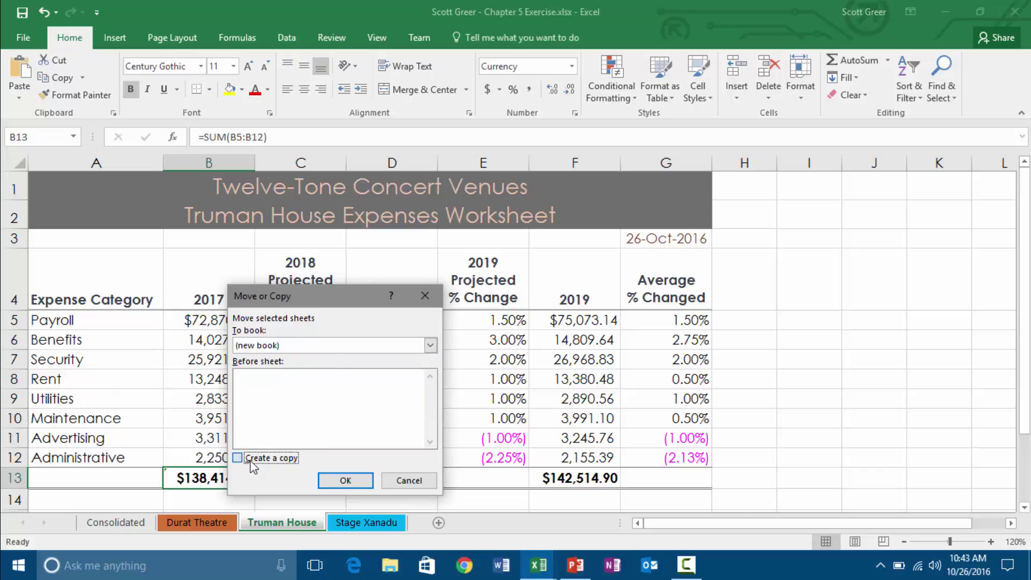
left_click(340, 482)
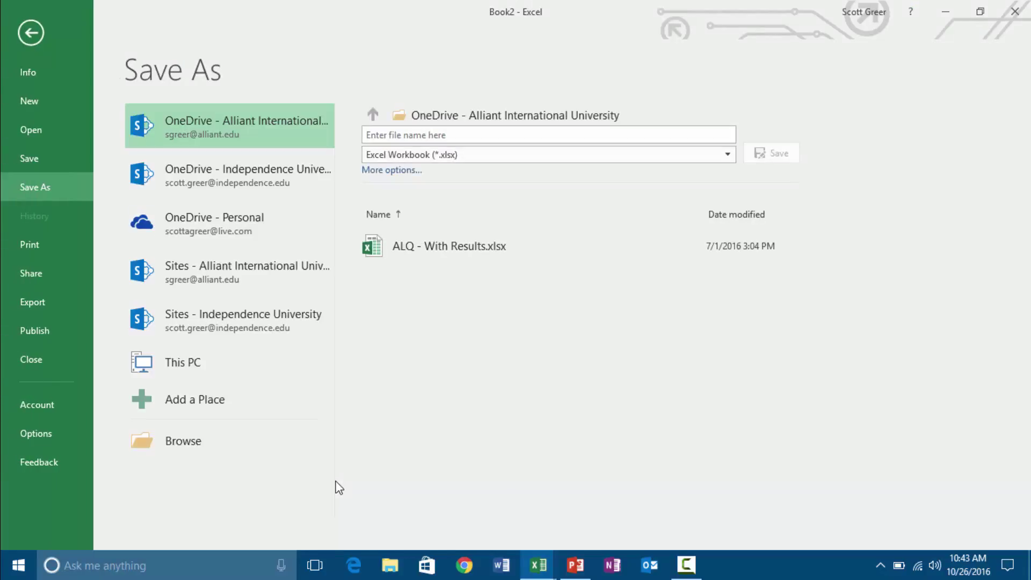
Choose the APP104 folder as the save location for the new Truman House workbook.
left_click(173, 430)
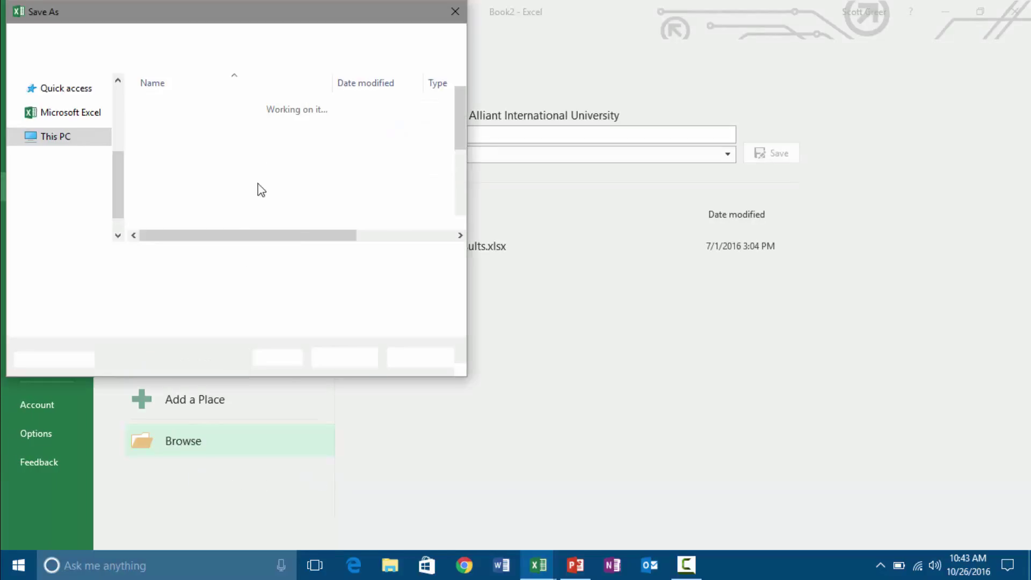
scroll(123, 90, "up", 3)
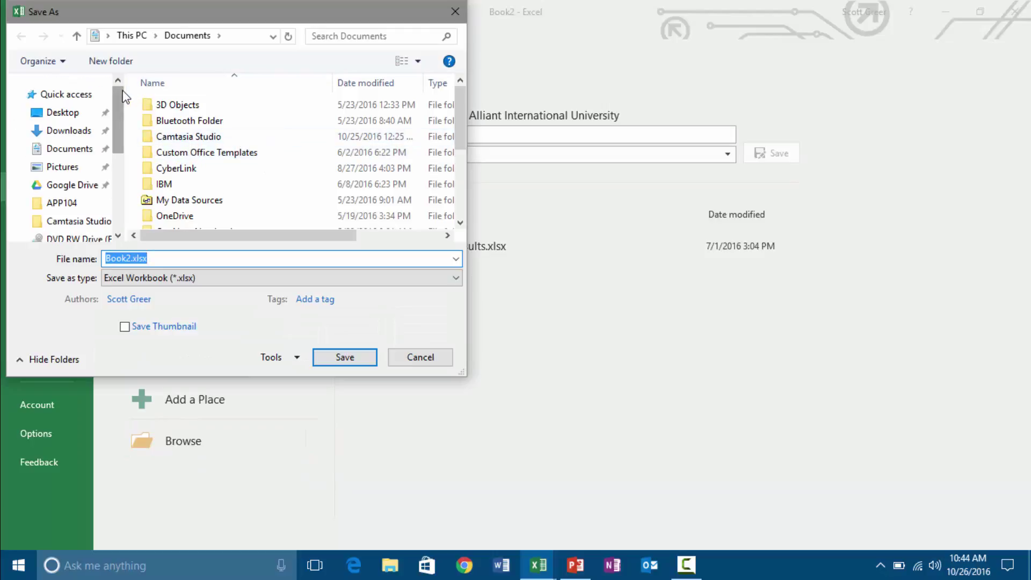
left_click(72, 203)
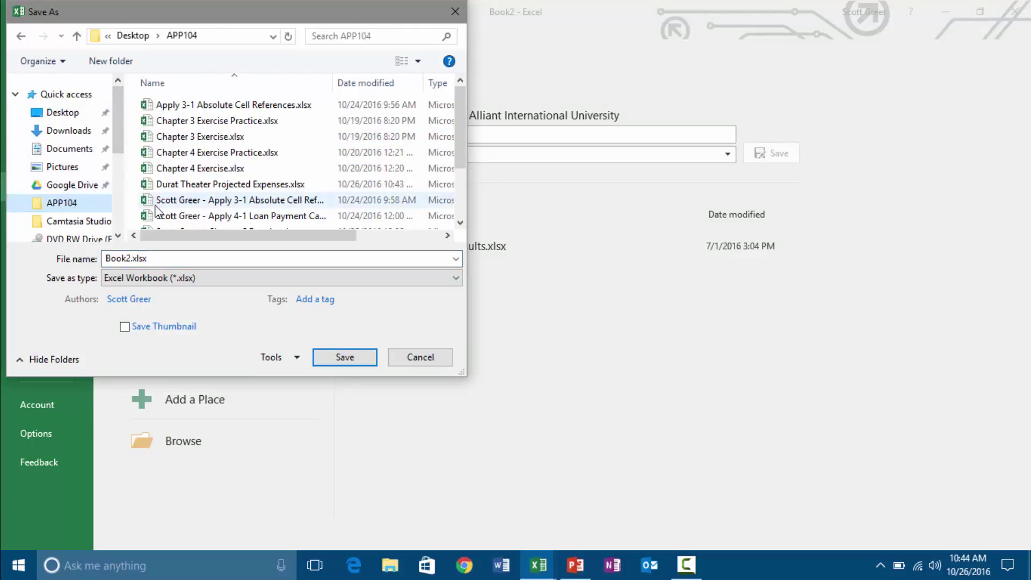
Reuse the Durat Theater file name, change it to Truman House Projected Expenses.xlsx, and save the workbook.
left_click(189, 188)
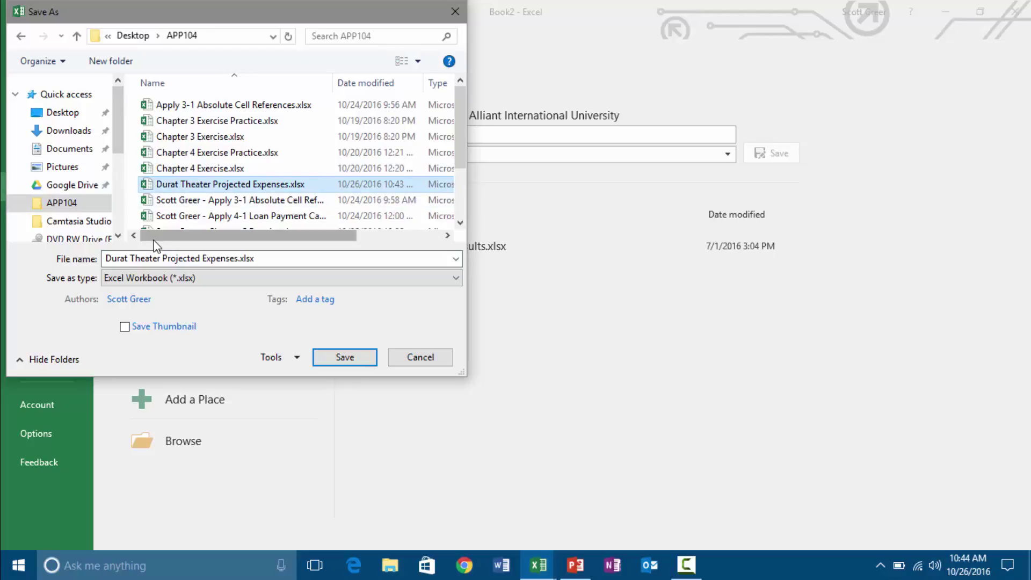
left_click(149, 257)
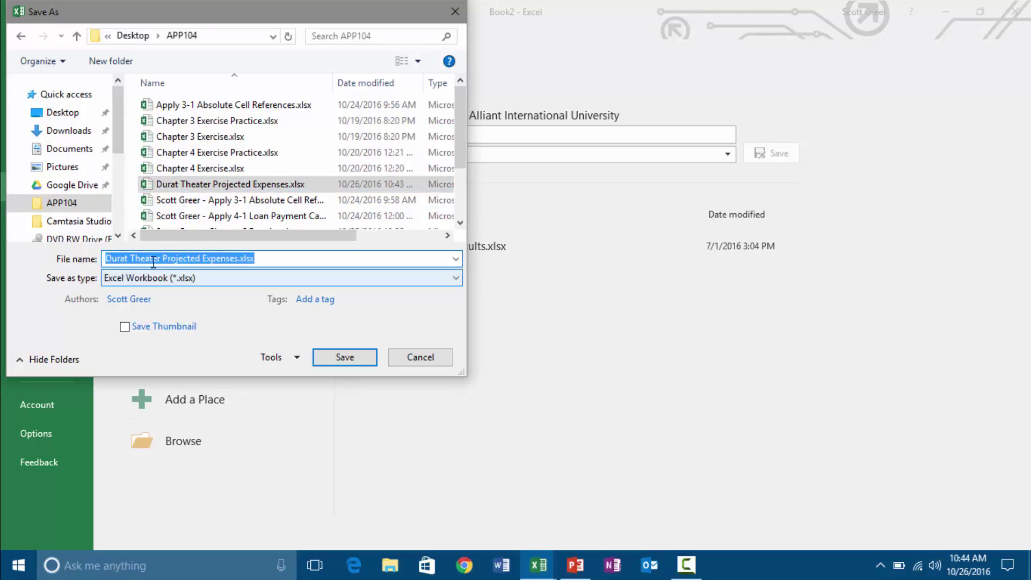
left_click(162, 259)
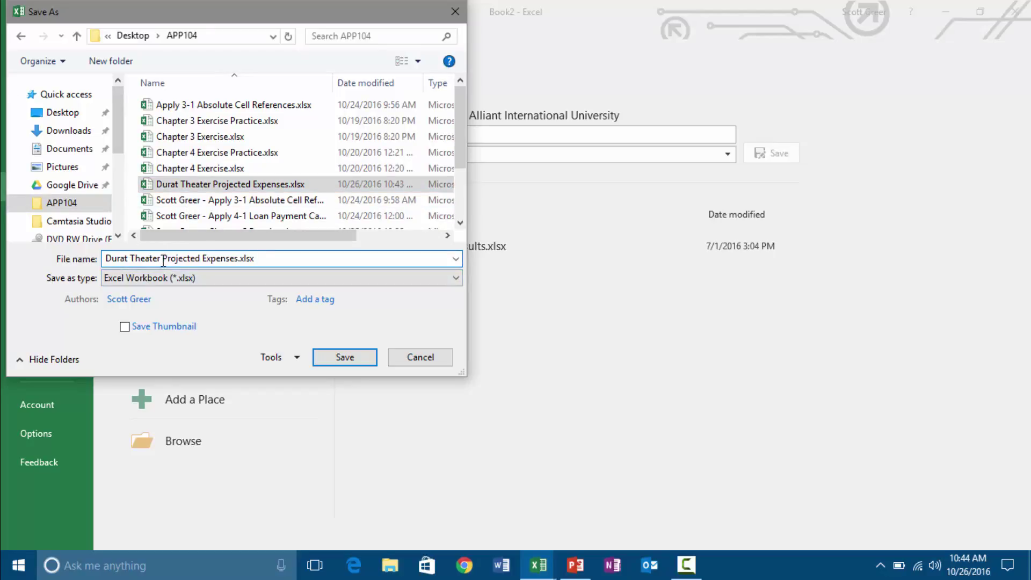
key("shift+Left")
key("shift+Left")
key("shift+Left")
key("shift+Left")
key("shift+Left")
key("shift+Left")
key("shift+Left")
key("shift+Left")
key("shift+Left")
key("shift+Left")
key("shift+Left")
key("shift+Left")
key("shift+Left")
key("shift+Left")
type("Truman Ho")
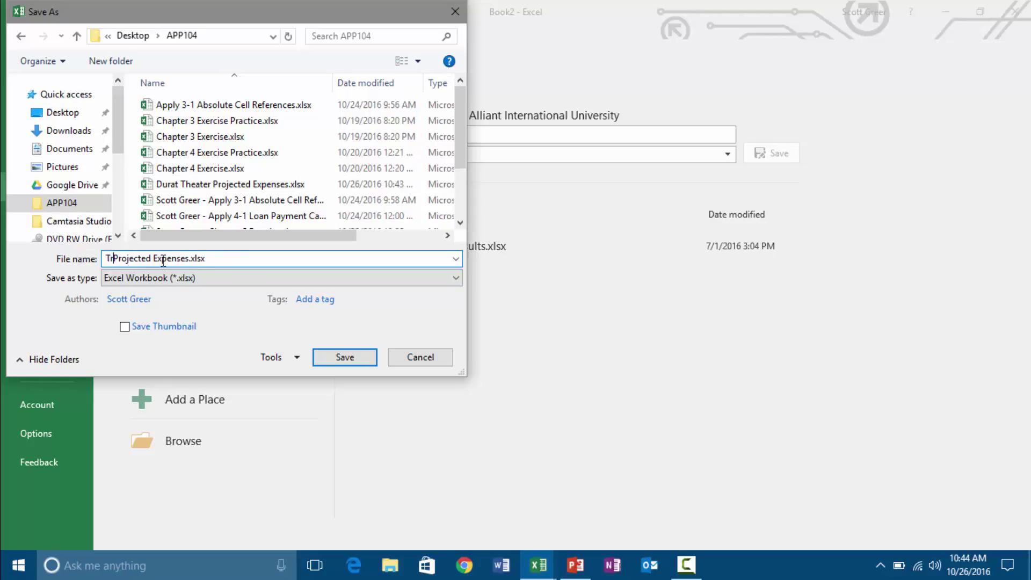
type("use Projected")
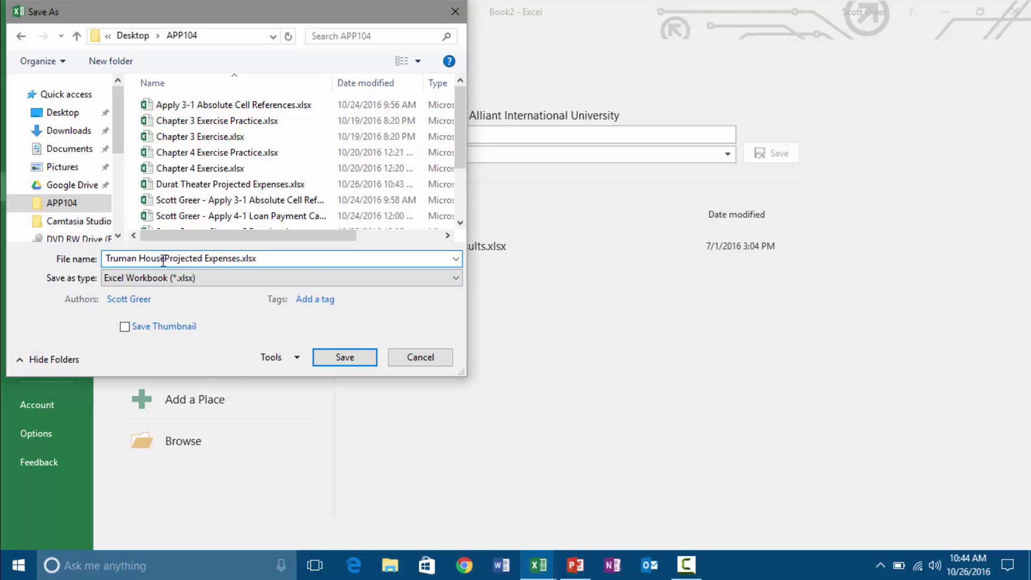
key("Return")
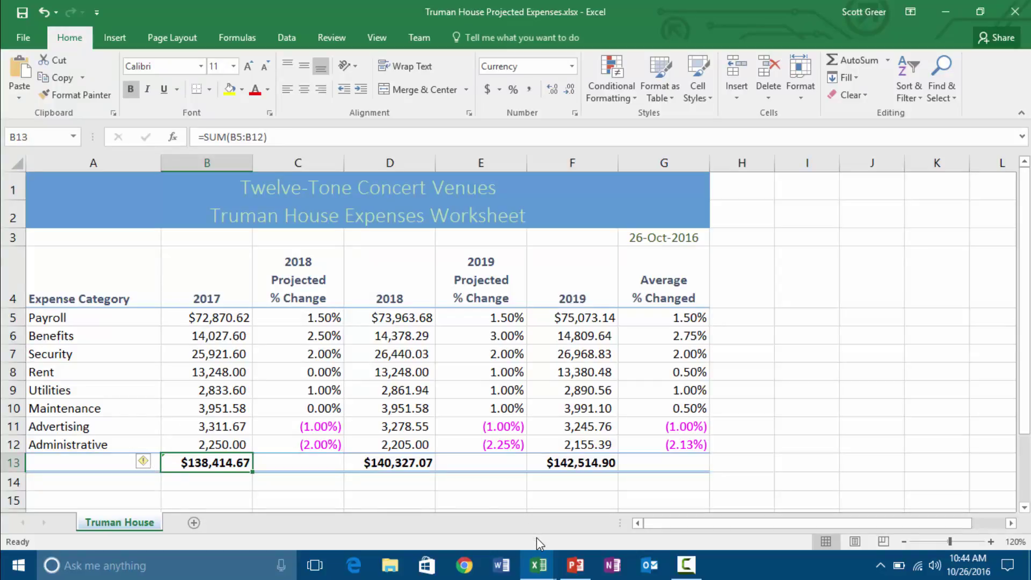
Return to the Chapter 5 Exercise workbook and copy its Stage Xanadu worksheet into a new workbook.
mouse_move(539, 561)
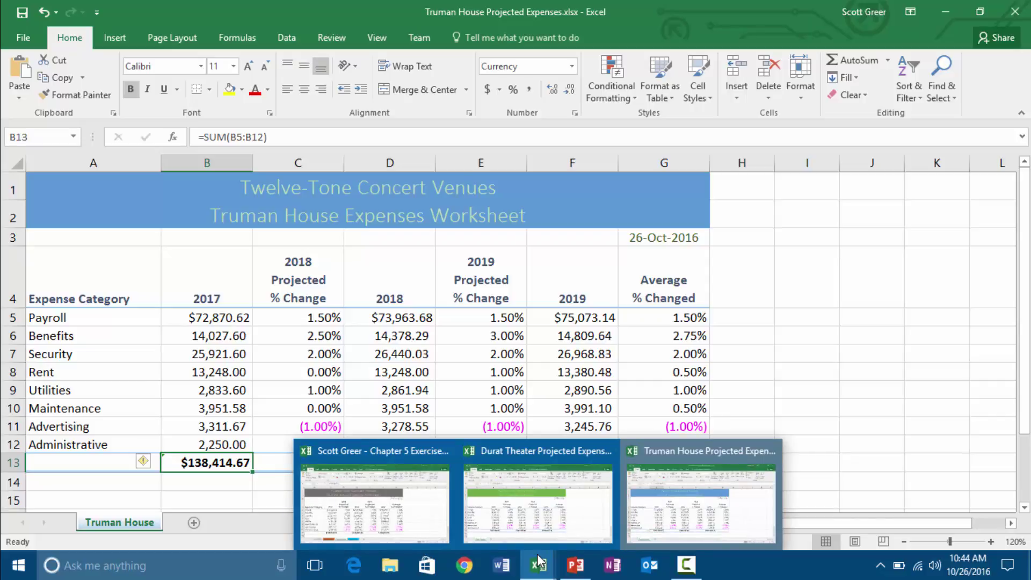
left_click(397, 480)
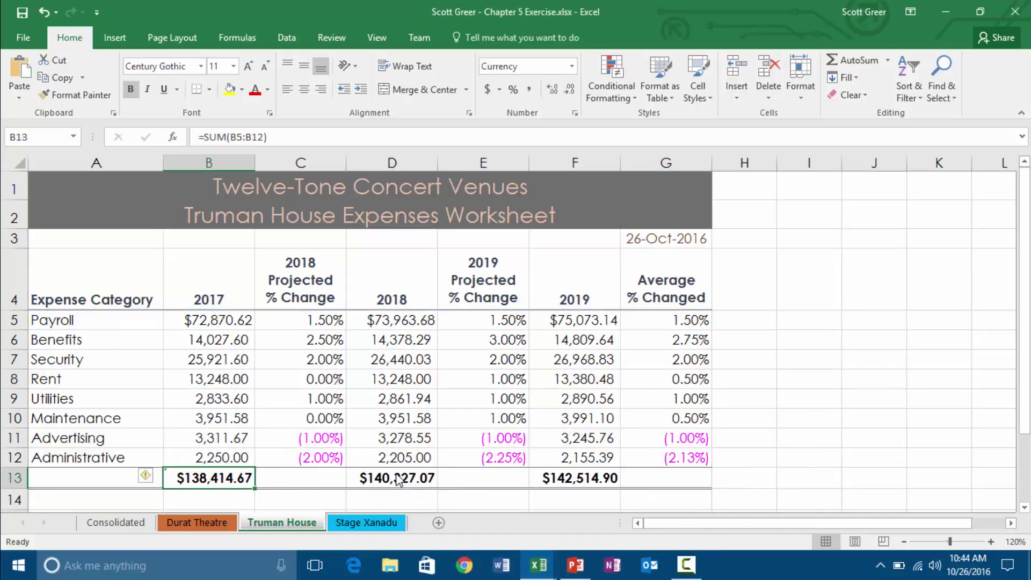
right_click(376, 521)
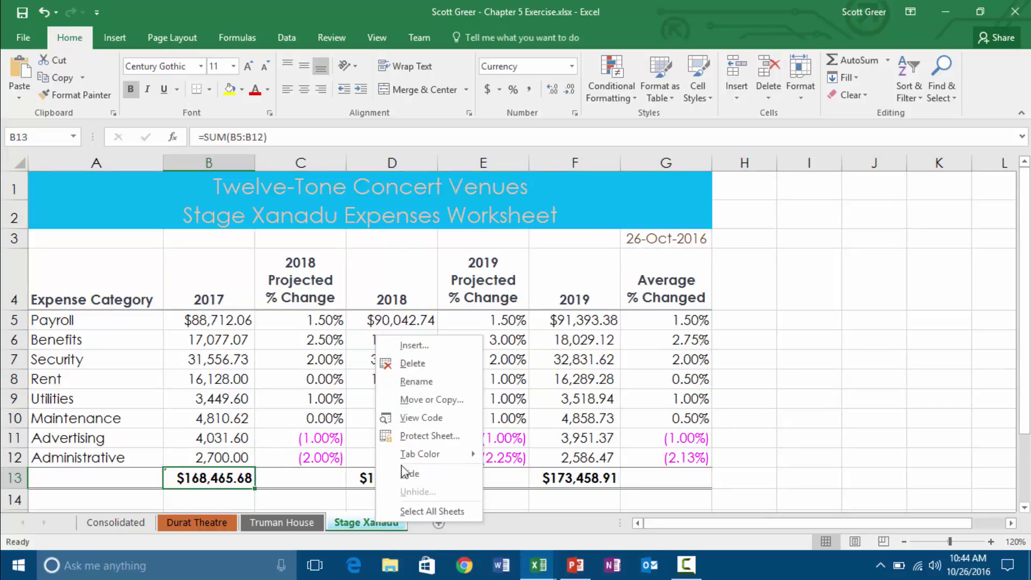
left_click(428, 401)
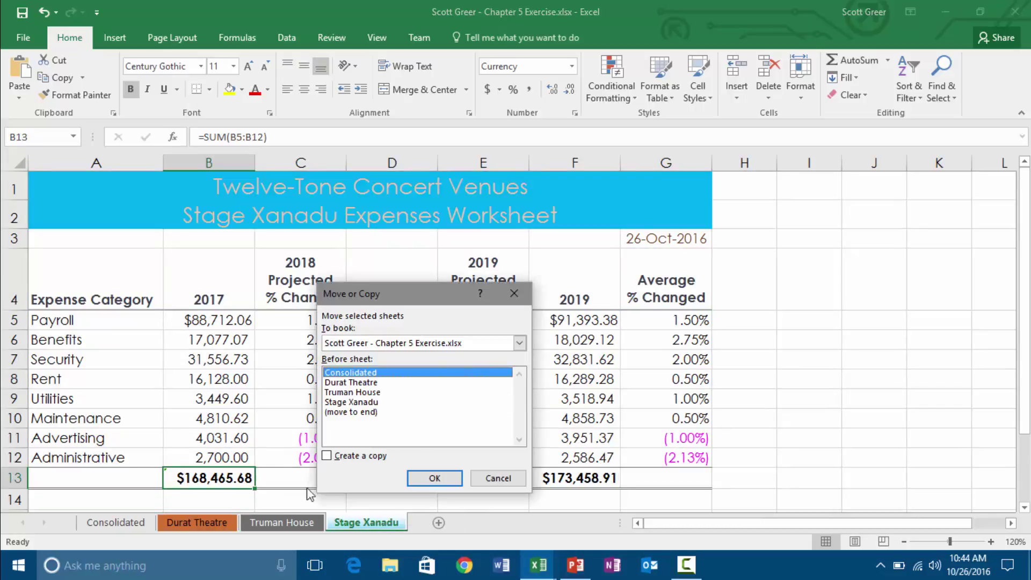
left_click(345, 456)
left_click(520, 343)
left_click(437, 357)
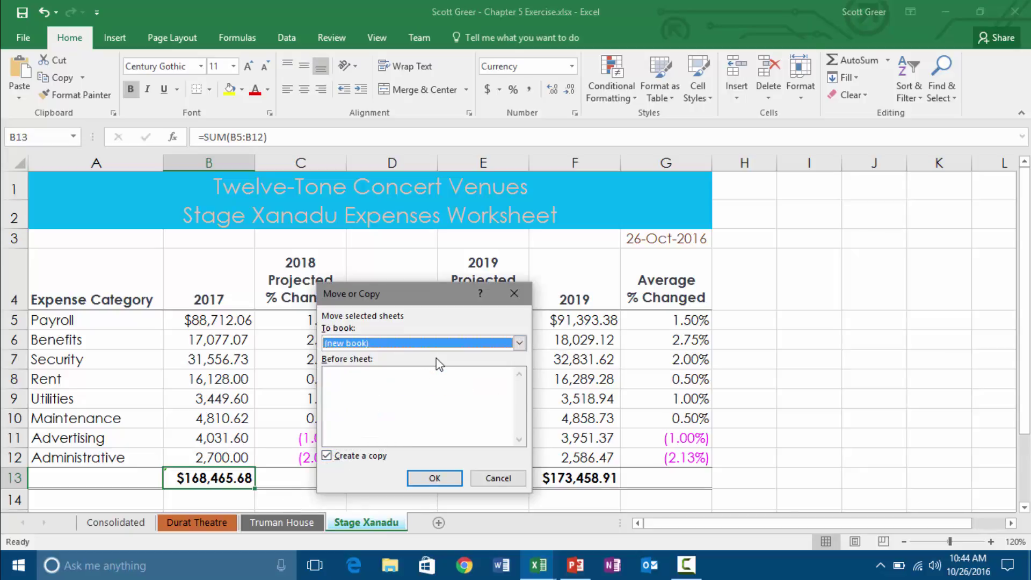
left_click(436, 478)
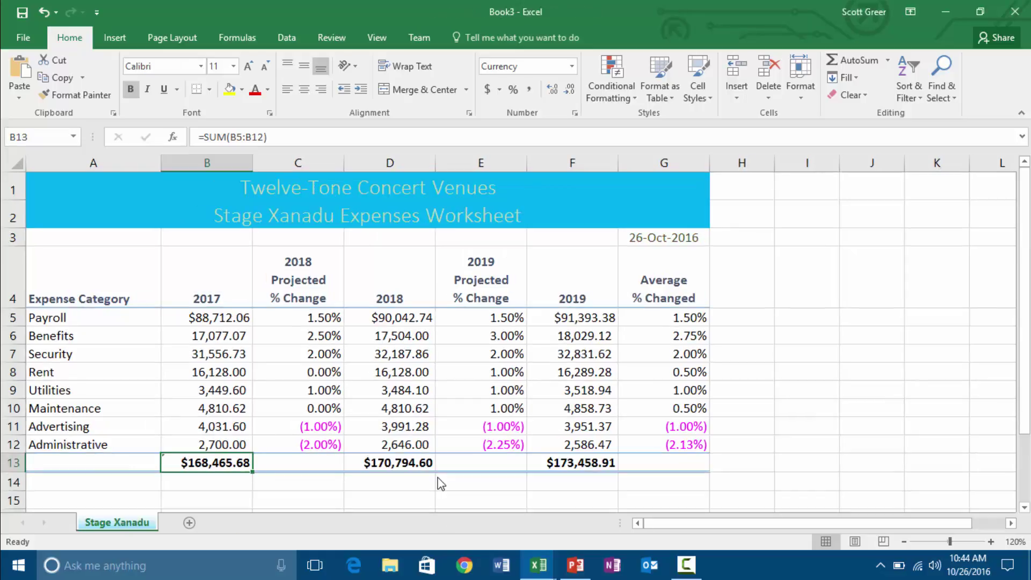
Choose the APP104 folder as the save location for the new Stage Xanadu workbook.
key("ctrl+s")
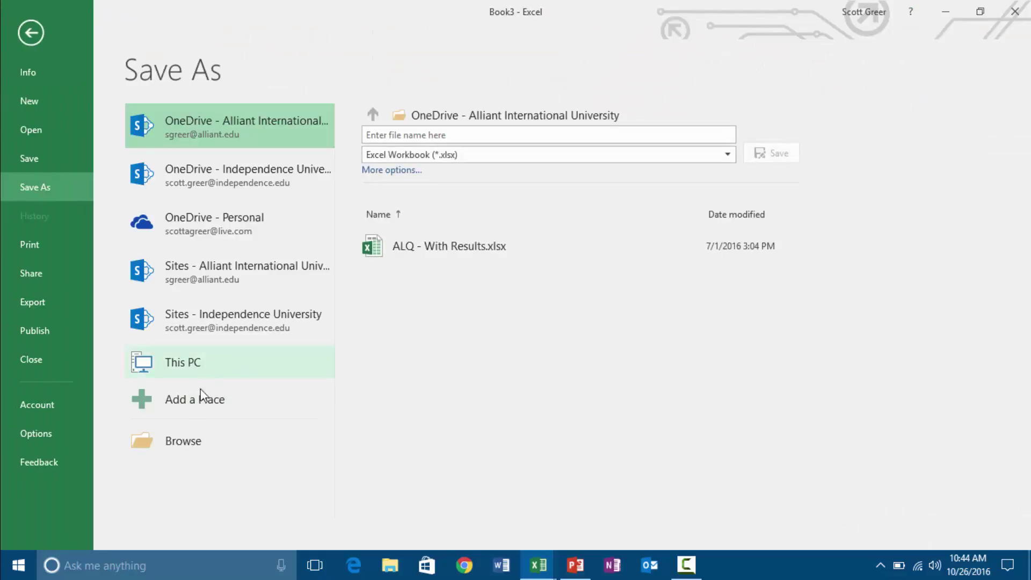
left_click(183, 439)
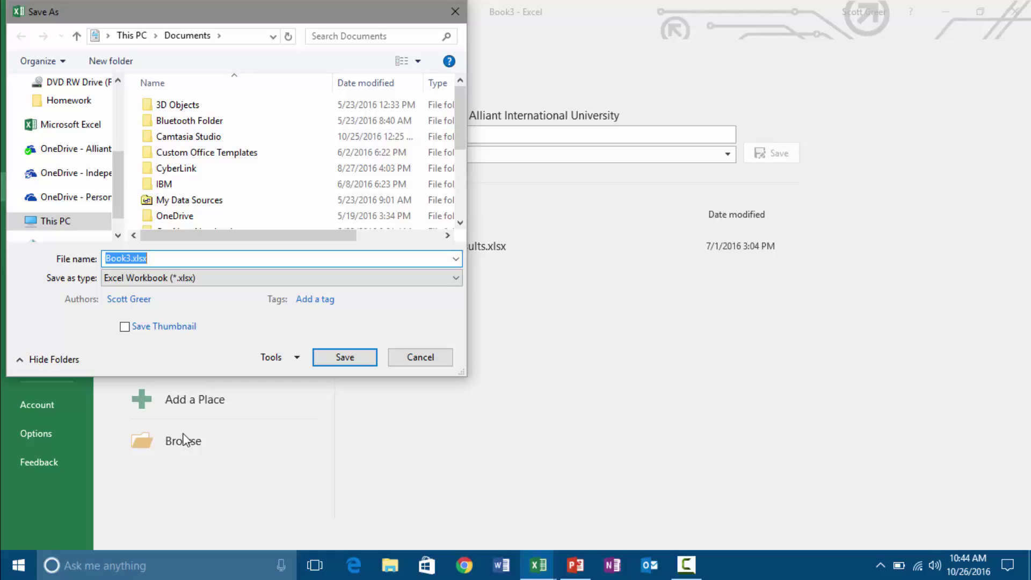
scroll(121, 93, "up", 5)
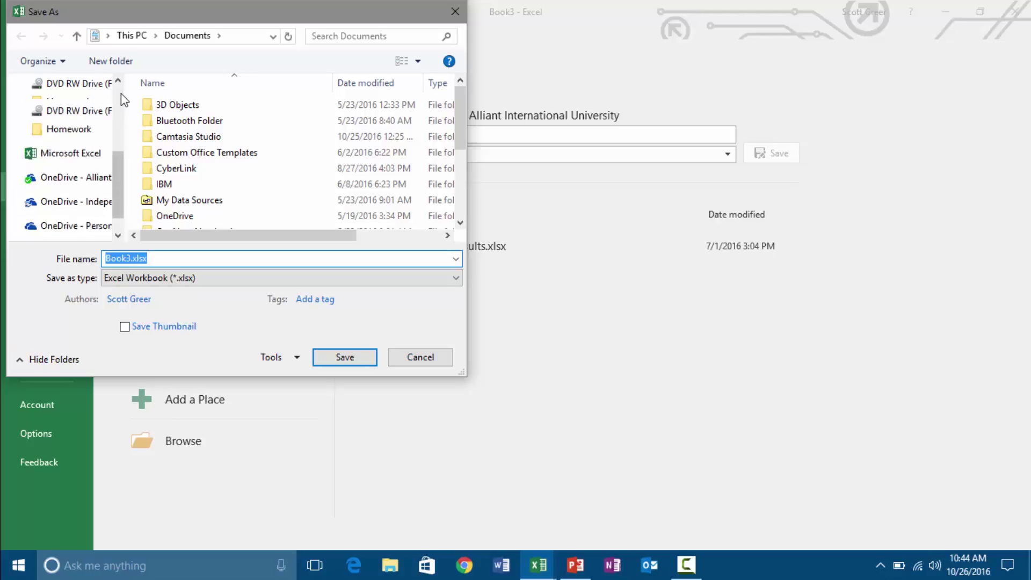
left_click(66, 204)
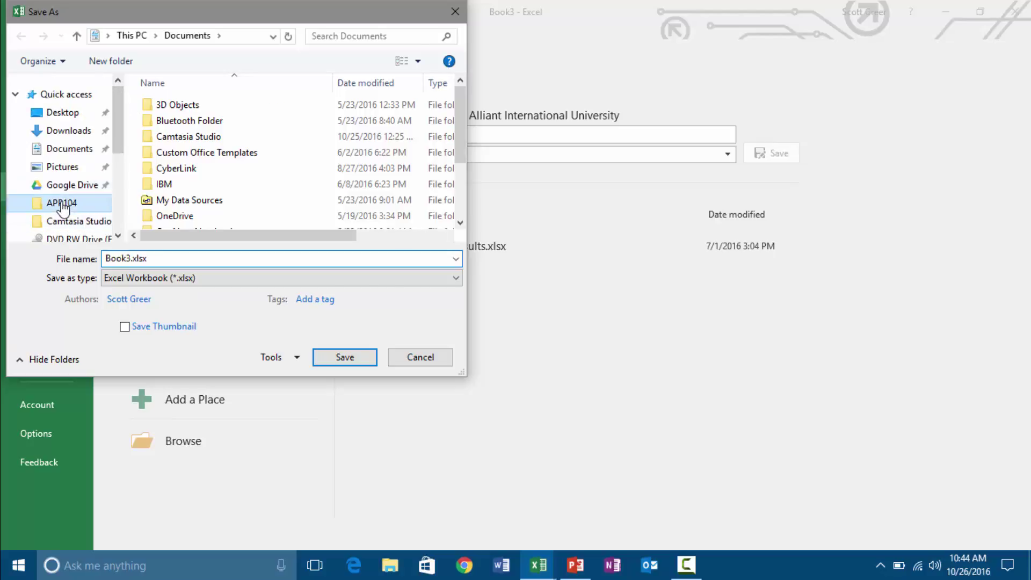
Reuse the Durat Theater file name, change it to Stage Xanadu Projected Expenses.xlsx, and save the workbook.
left_click(194, 185)
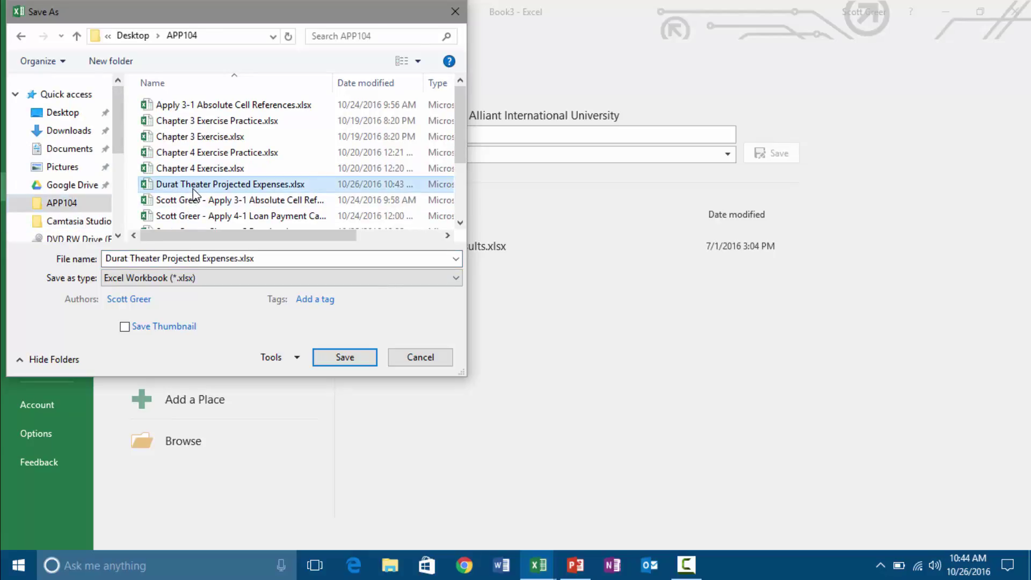
left_click(158, 259)
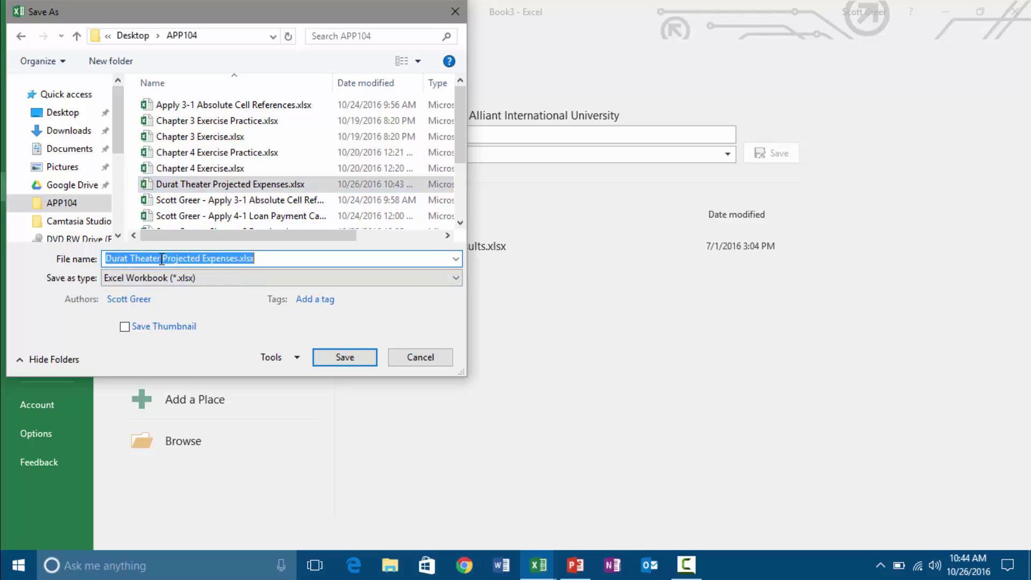
left_click(157, 259)
key("shift+Left")
key("shift+Left")
key("shift+Left")
key("shift+Left")
key("shift+Left")
key("shift+Left")
key("shift+Left")
key("shift+Left")
key("shift+Left")
key("shift+Left")
key("shift+Left")
key("shift+Left")
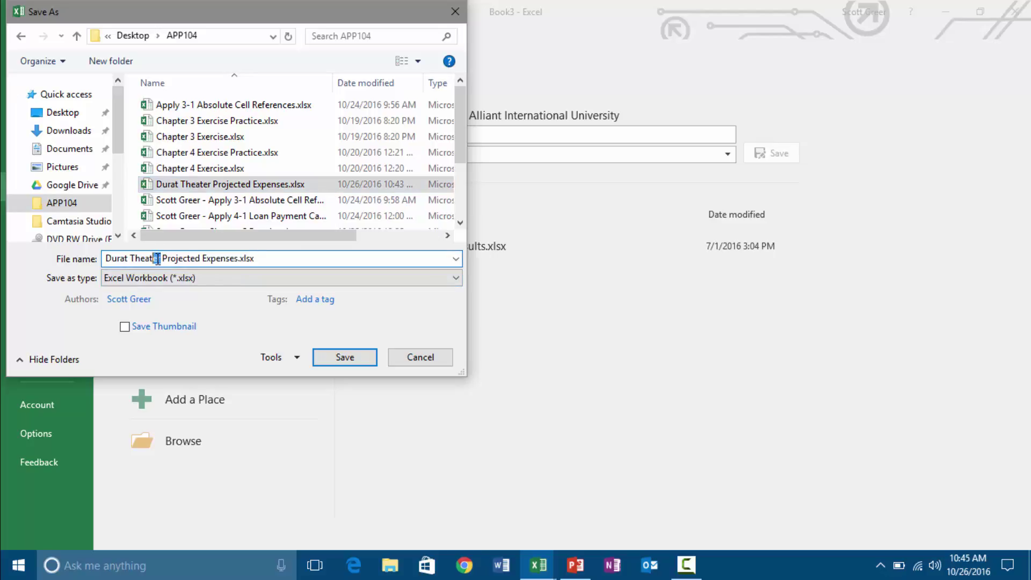
type("Stage Xanad")
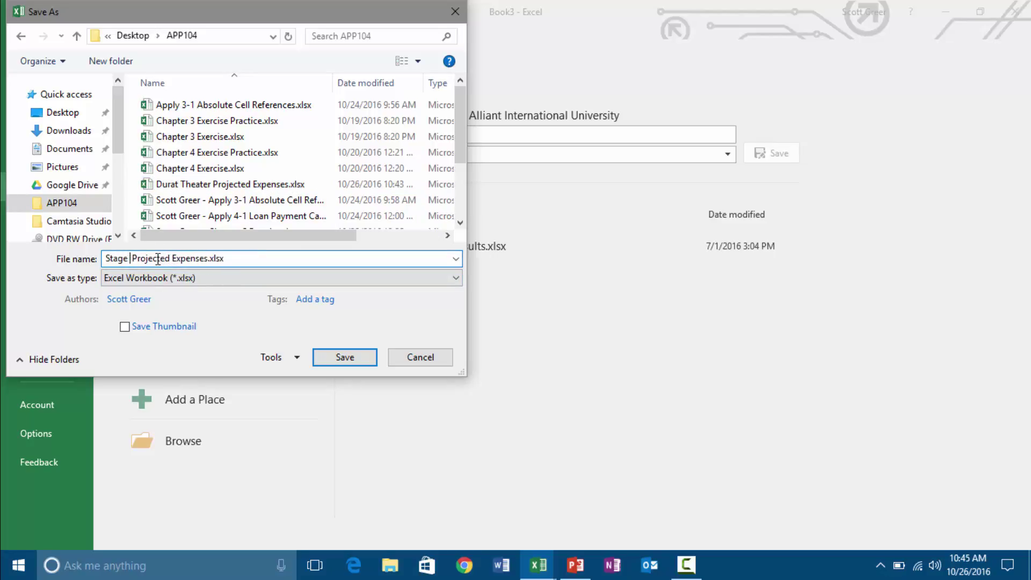
type("u")
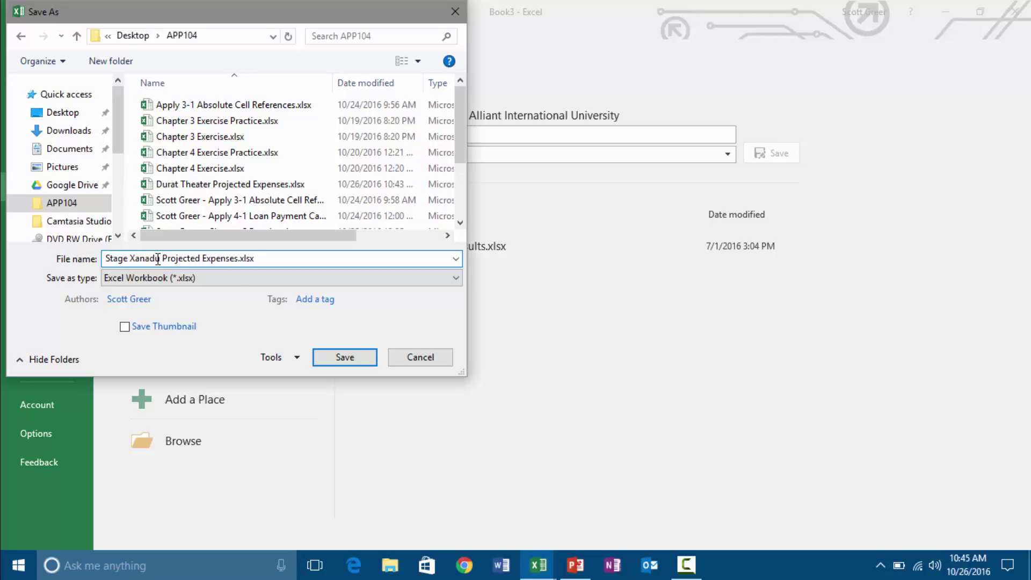
key("Return")
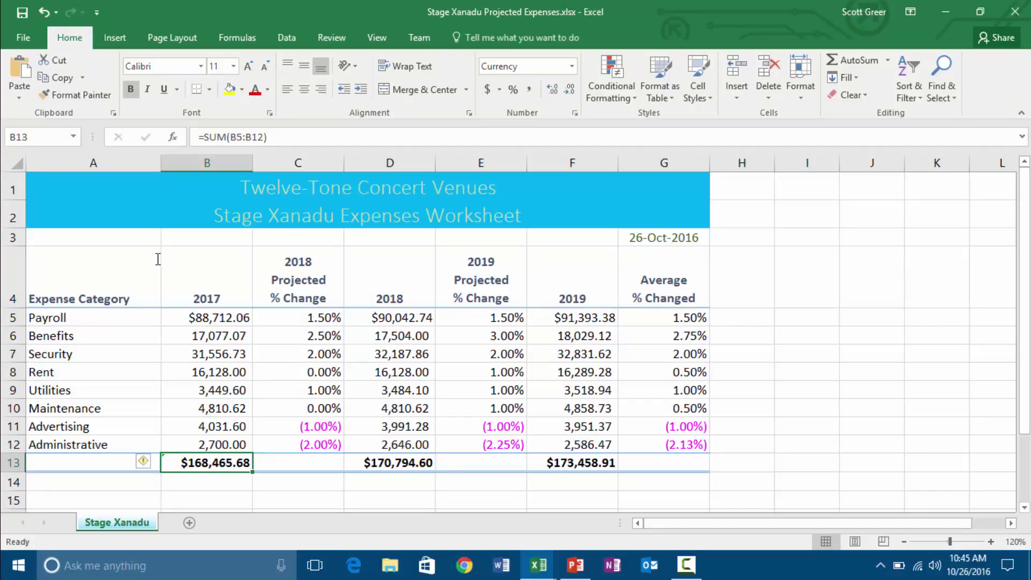
left_click(158, 259)
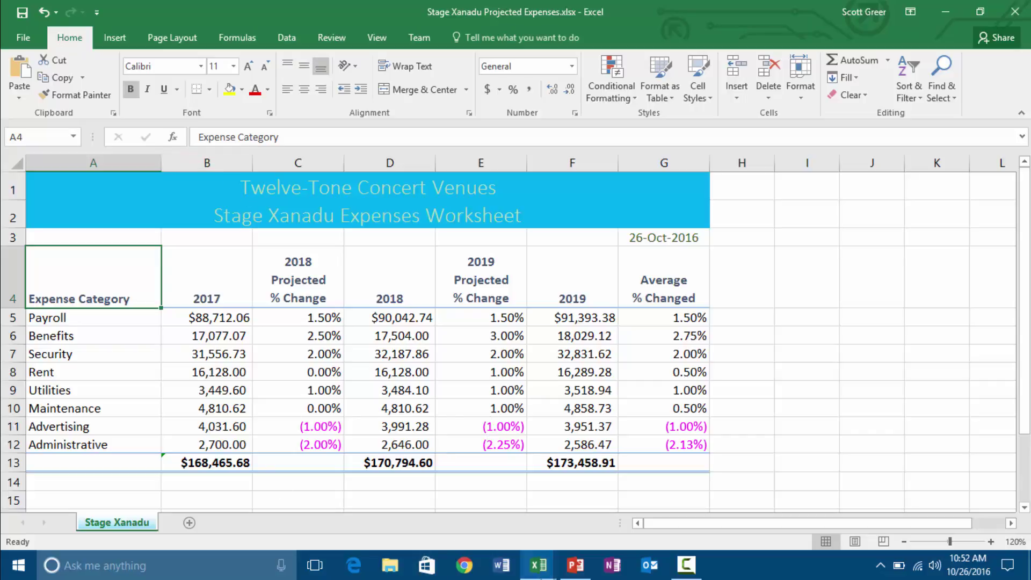
Start a new Excel window and browse for an existing workbook to open.
right_click(539, 565)
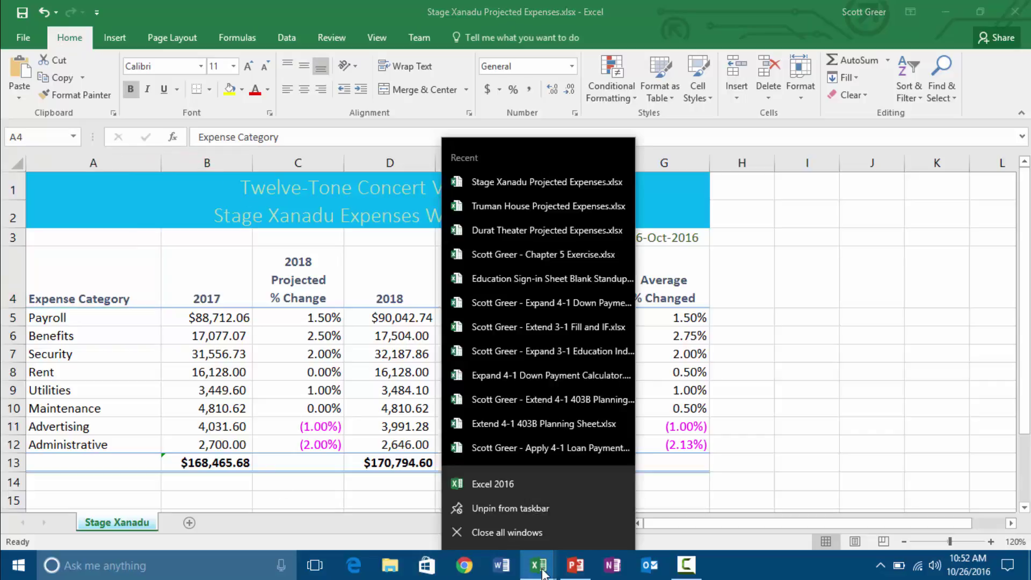
left_click(521, 478)
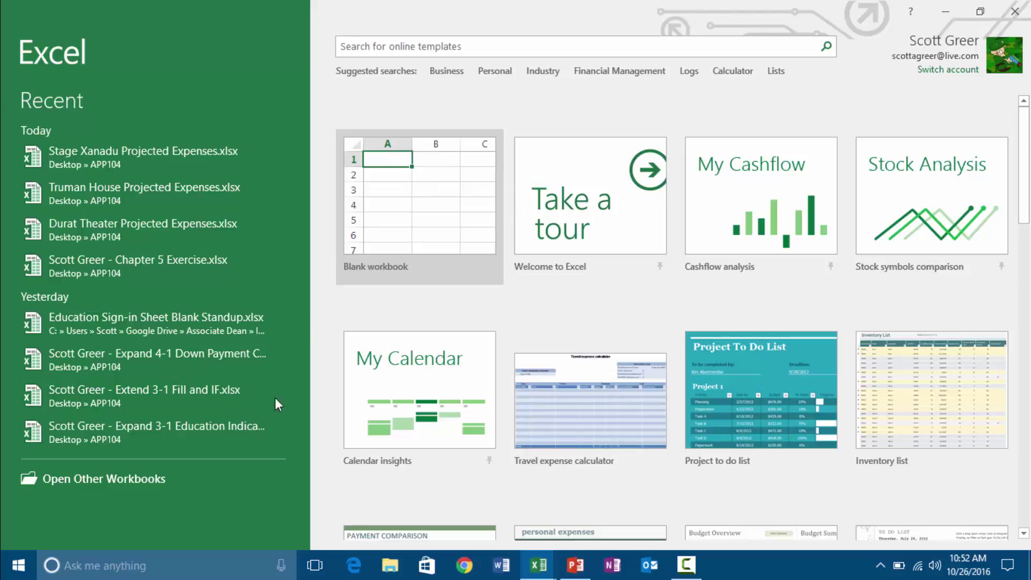
right_click(532, 570)
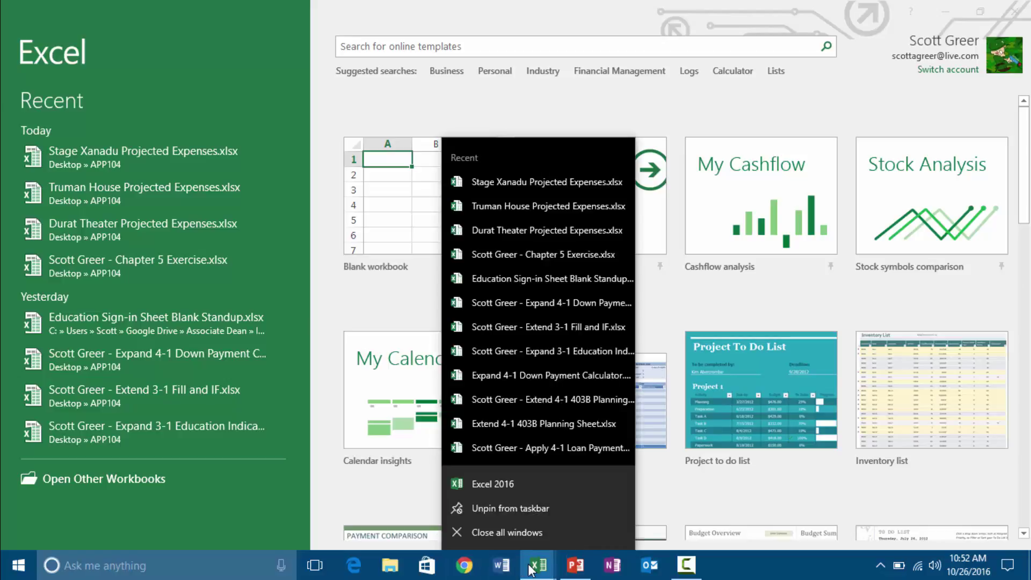
left_click(517, 482)
left_click(116, 485)
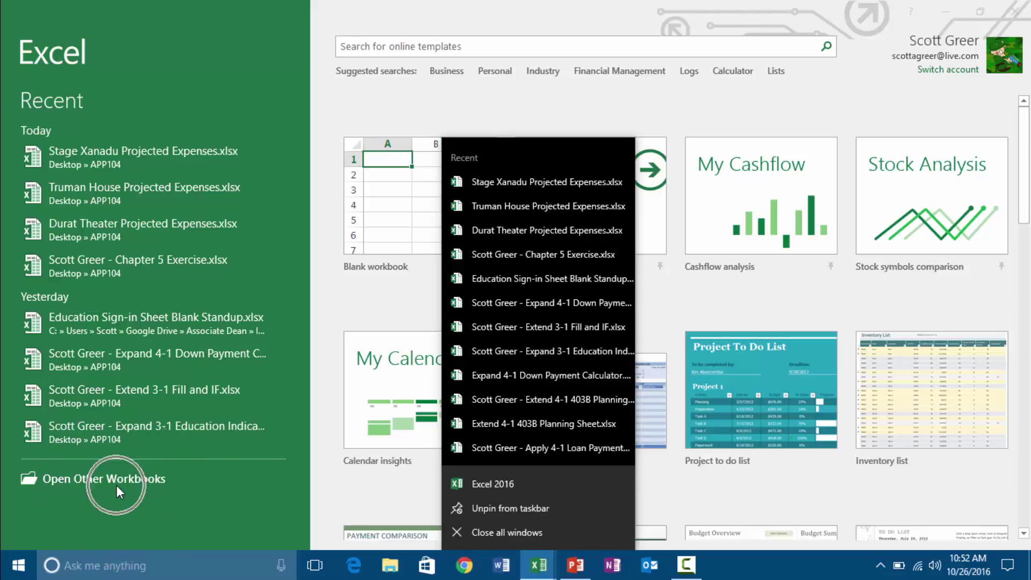
left_click(124, 477)
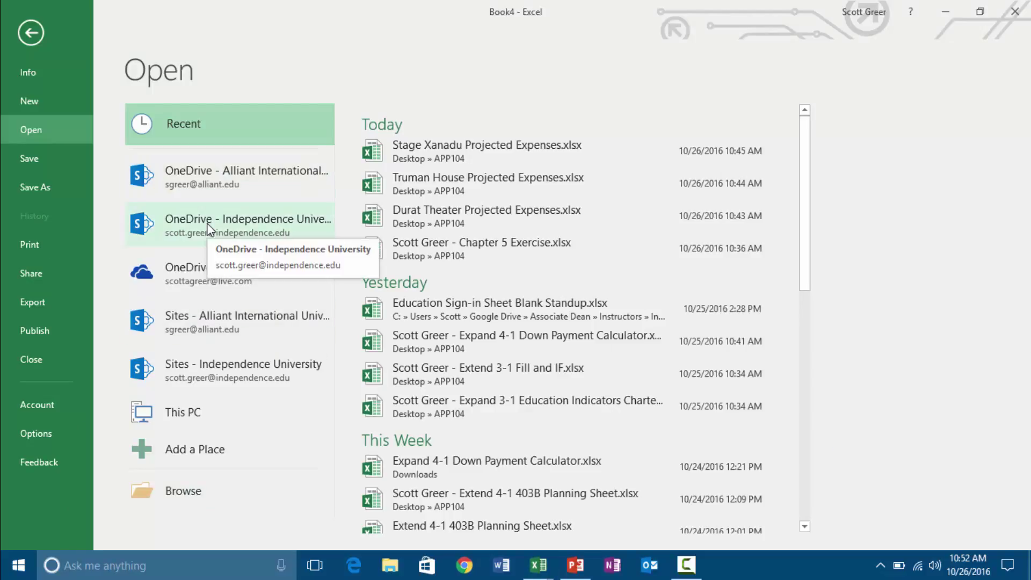
left_click(187, 505)
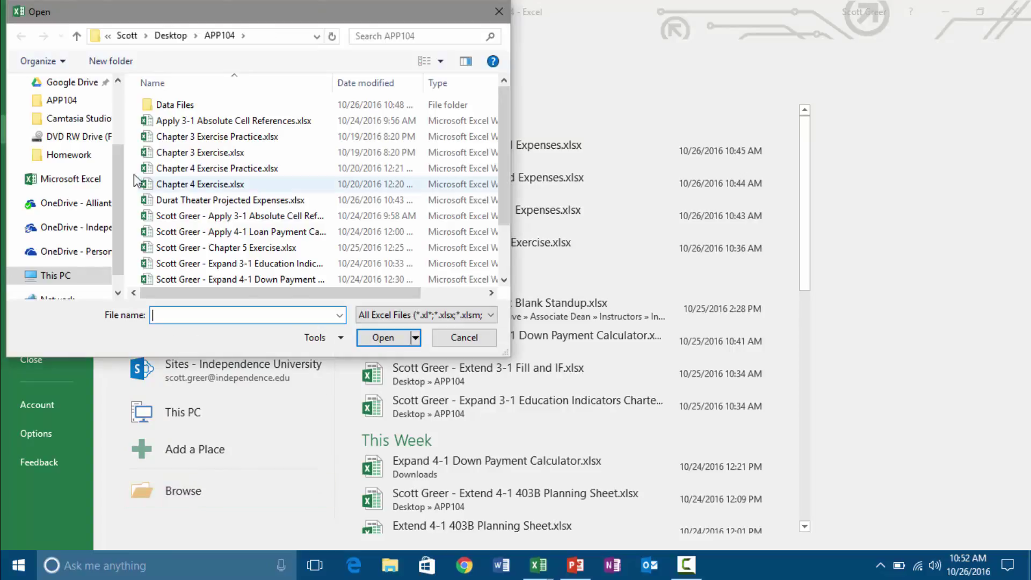
Open 2018 Consolidated Expenses.xlsx from the Data Files folder inside APP104 and enable editing.
left_click(68, 101)
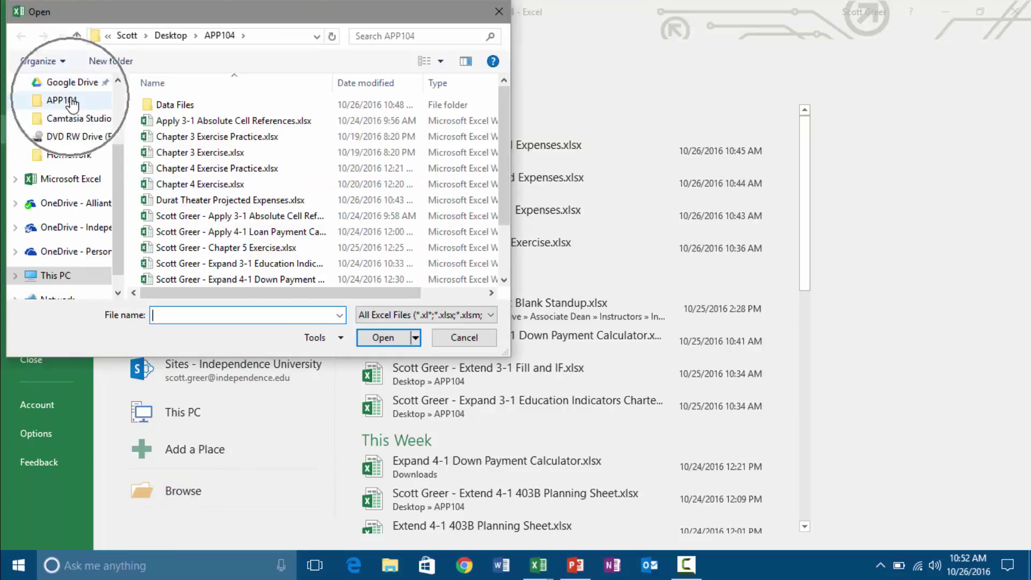
scroll(108, 86, "up", 2)
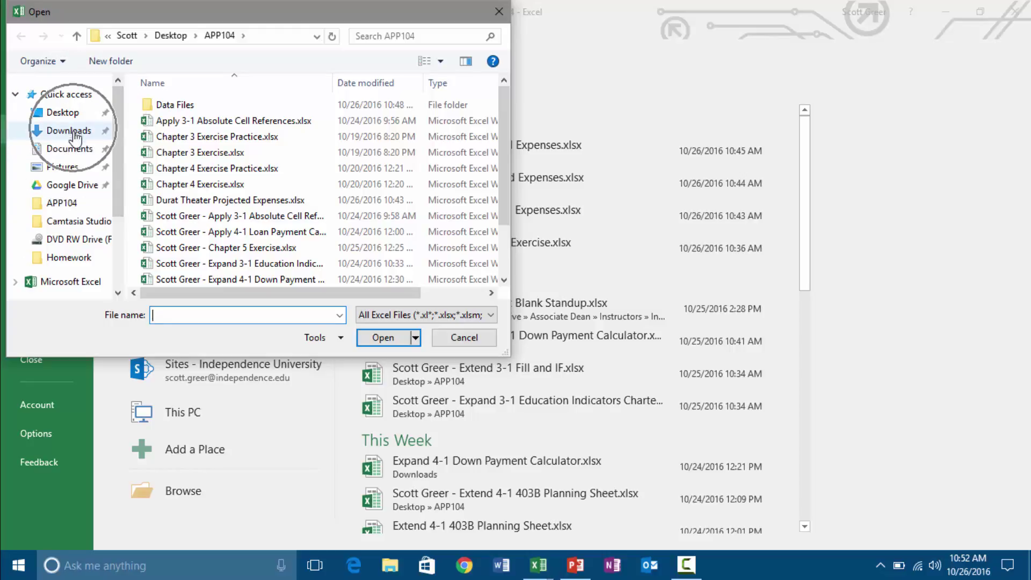
left_click(69, 202)
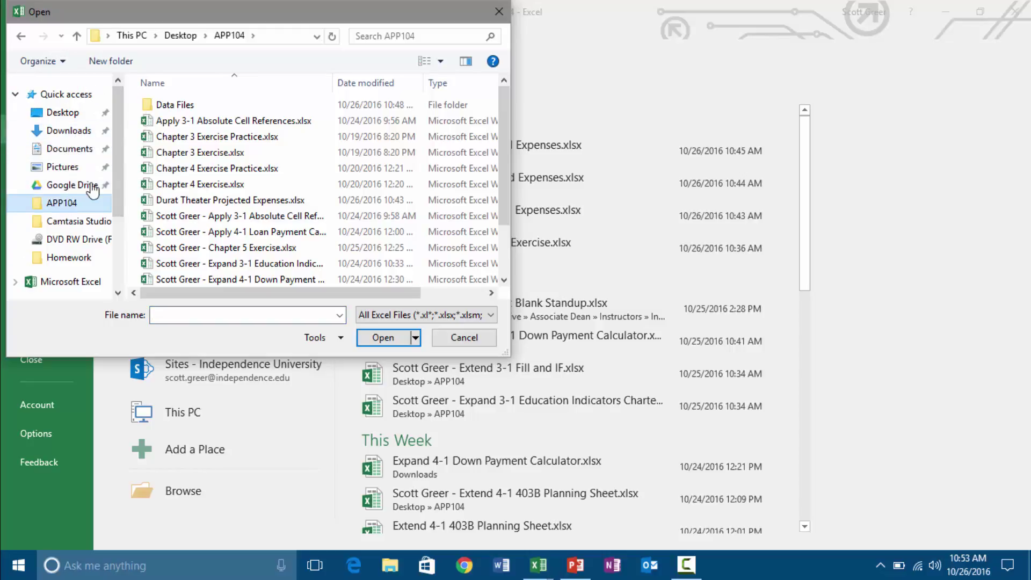
left_click(184, 106)
double_click(184, 106)
double_click(195, 116)
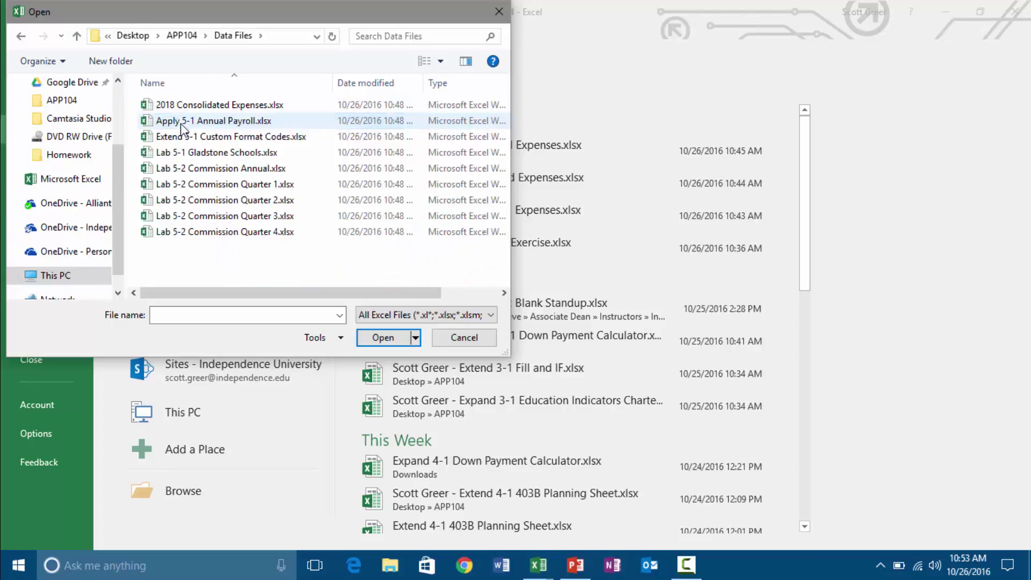
double_click(209, 105)
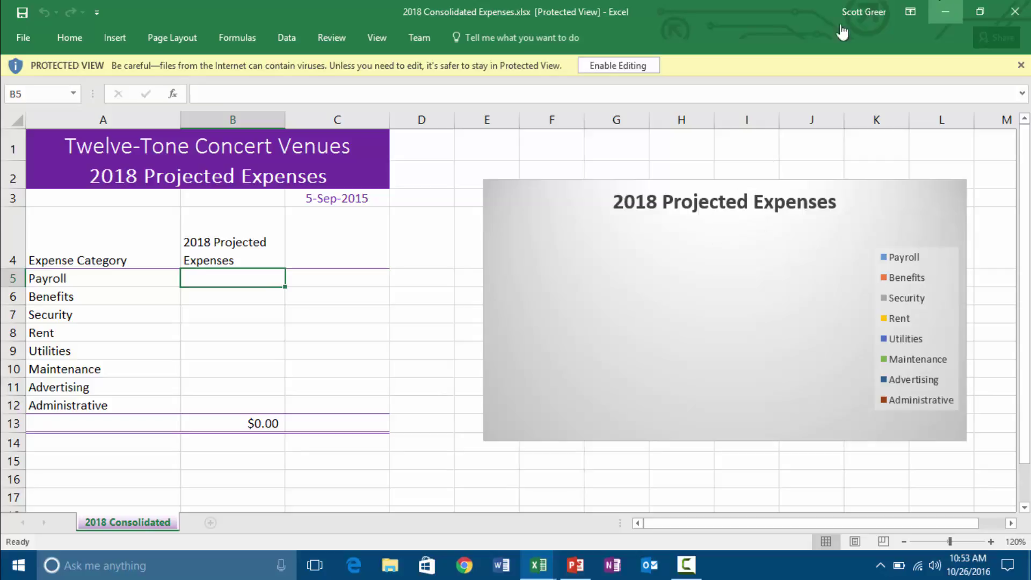
left_click(632, 63)
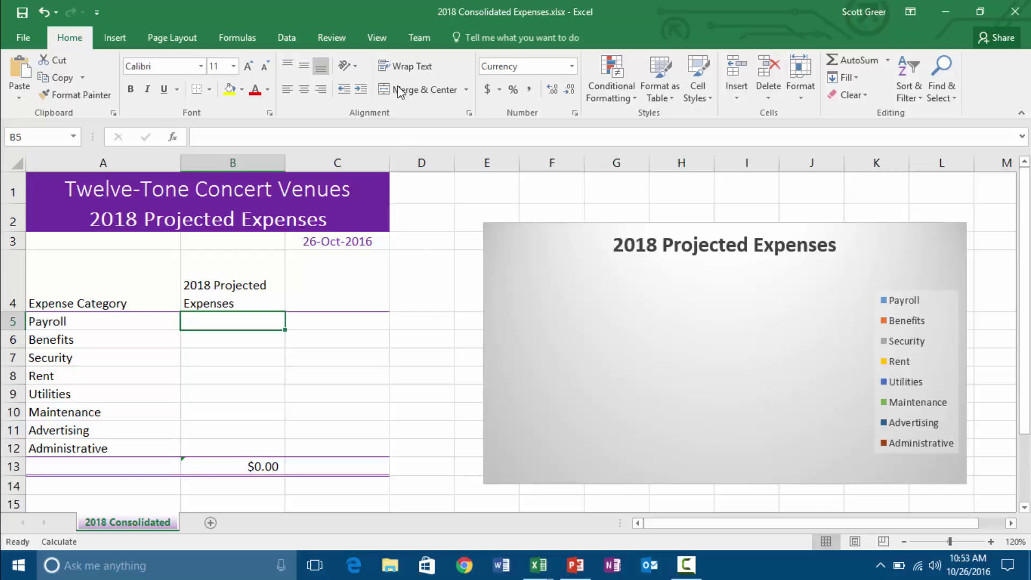
Switch back to the Chapter 5 Exercise workbook and display its Consolidated worksheet.
left_click(379, 43)
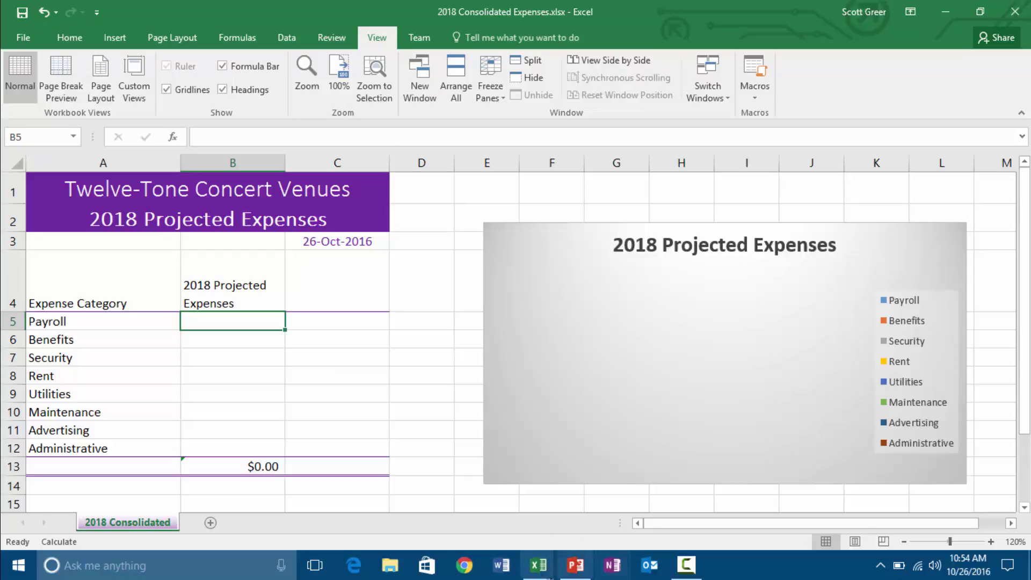
mouse_move(537, 568)
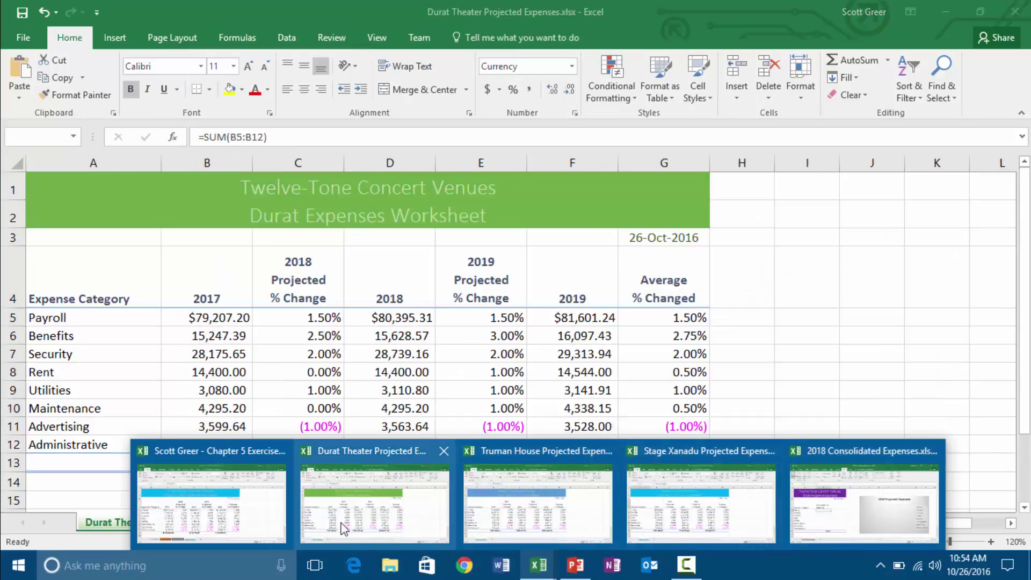
left_click(258, 507)
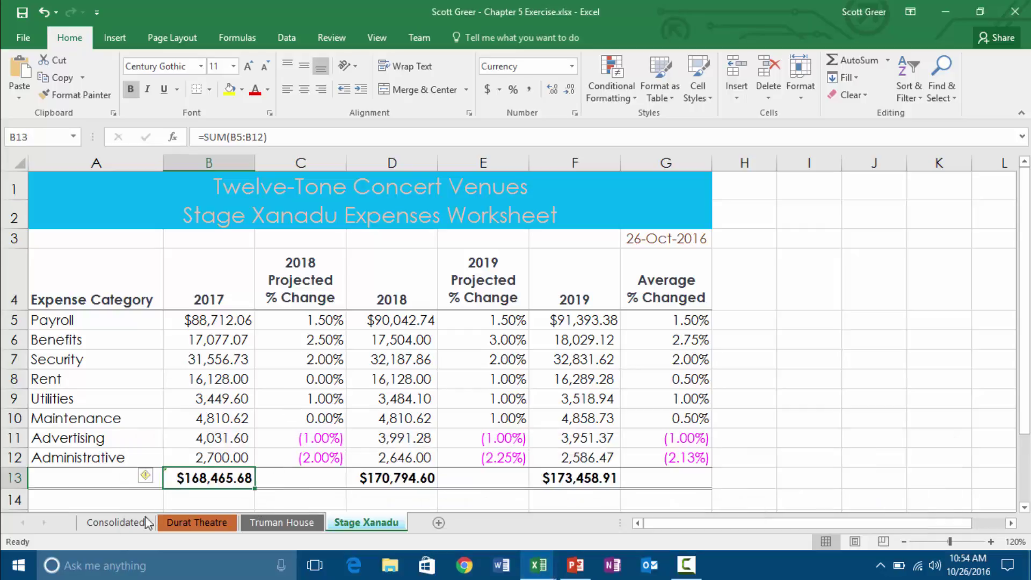
left_click(123, 525)
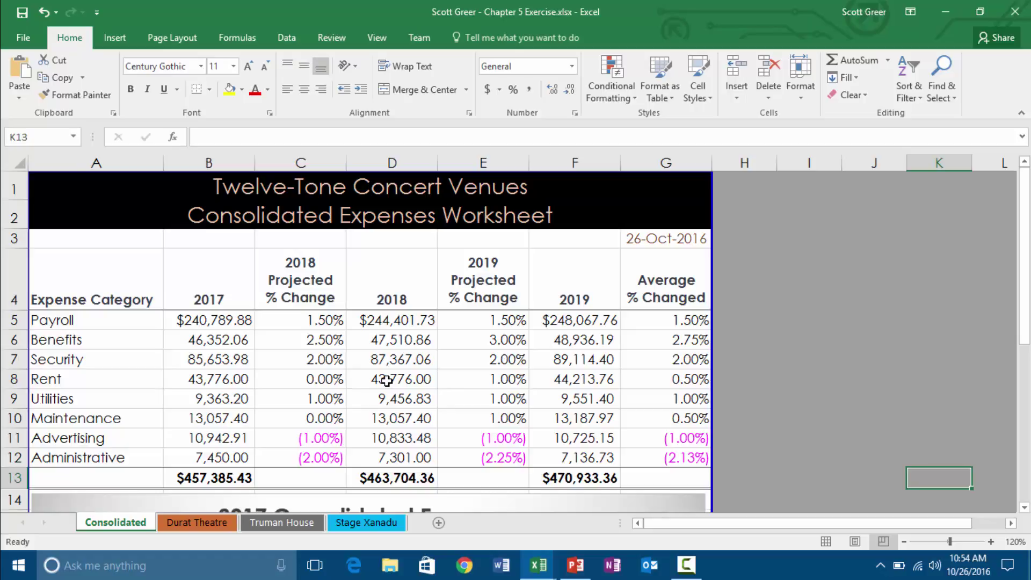
Arrange all open workbook windows horizontally, and maximize the Chapter 5 Exercise workbook again.
left_click(388, 47)
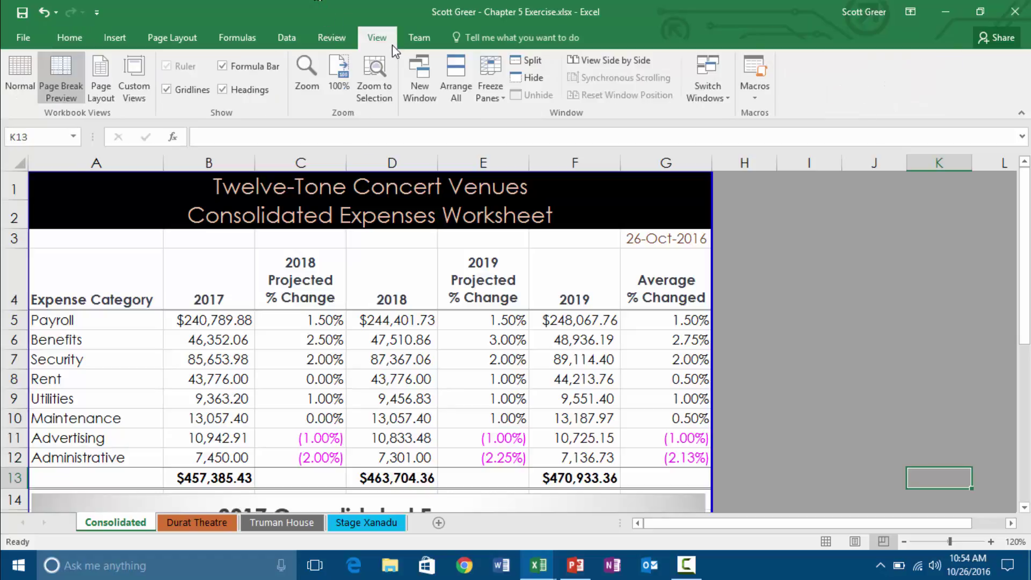
left_click(458, 66)
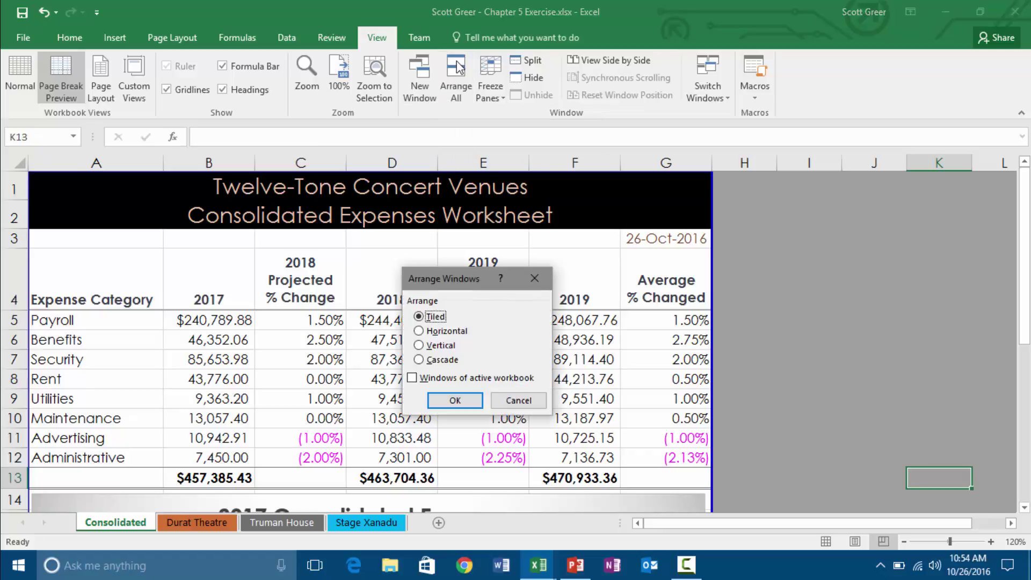
left_click(420, 331)
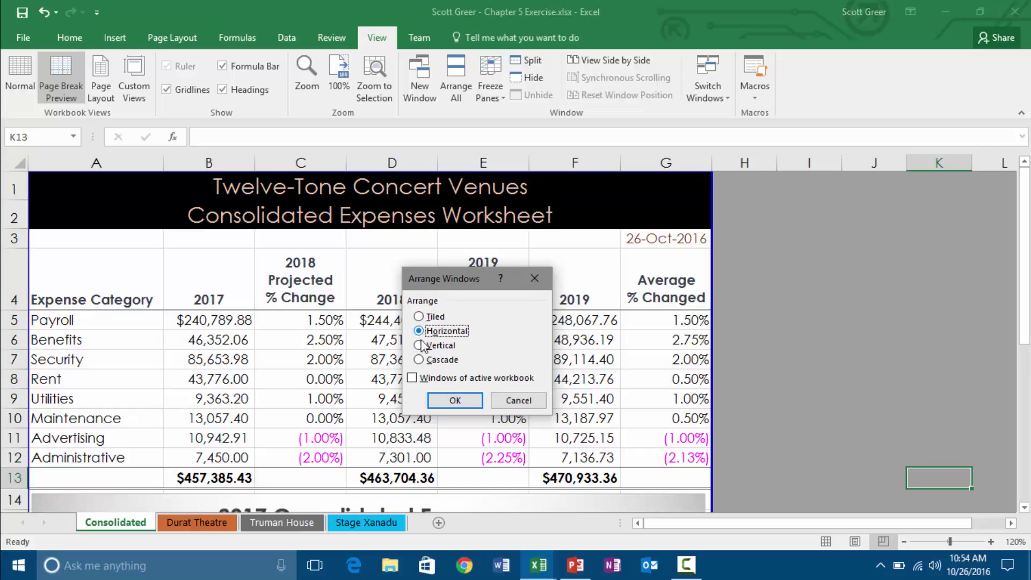
left_click(453, 401)
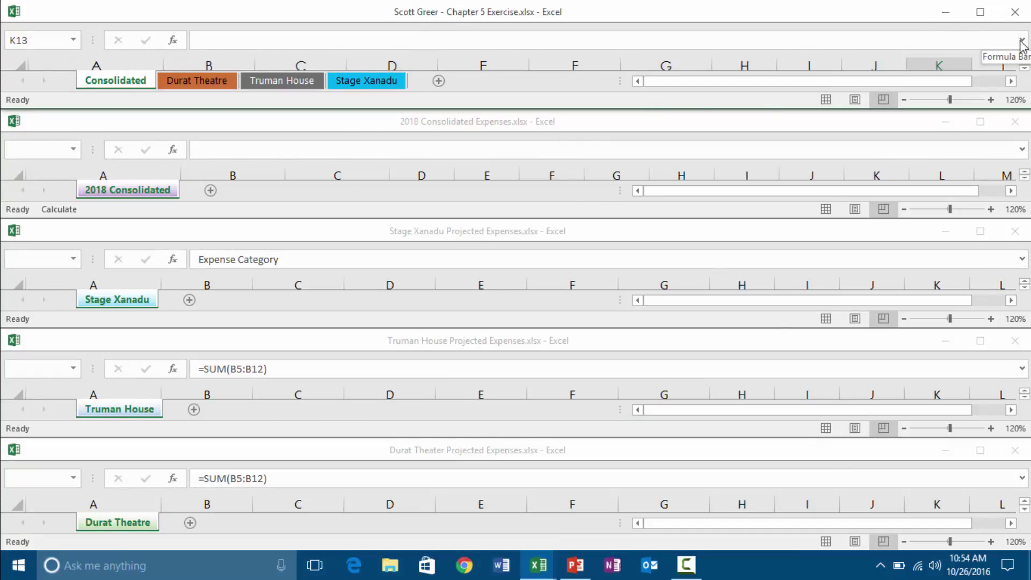
left_click(983, 12)
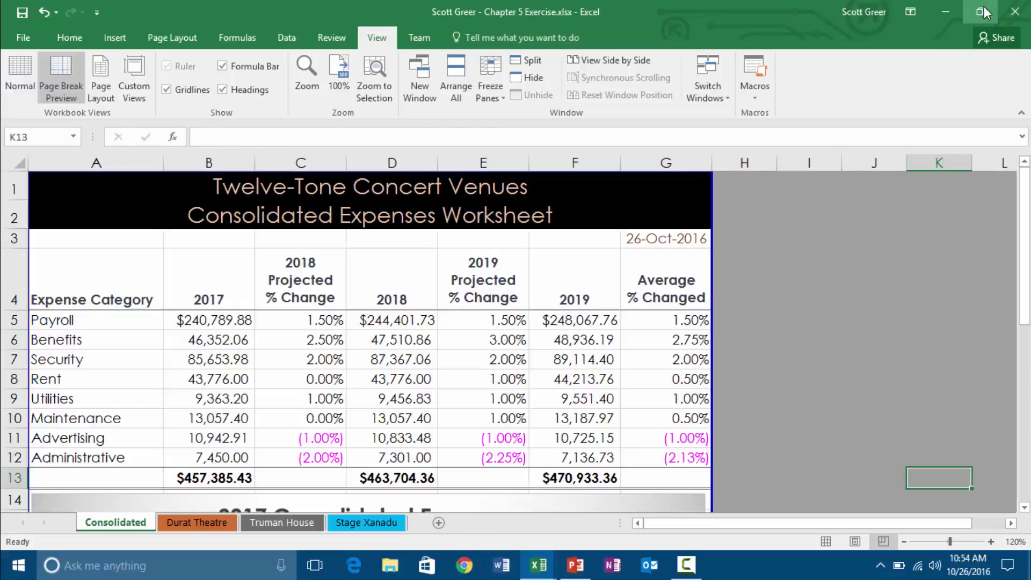
Arrange all open workbook windows vertically, side by side.
left_click(459, 75)
left_click(440, 346)
left_click(458, 399)
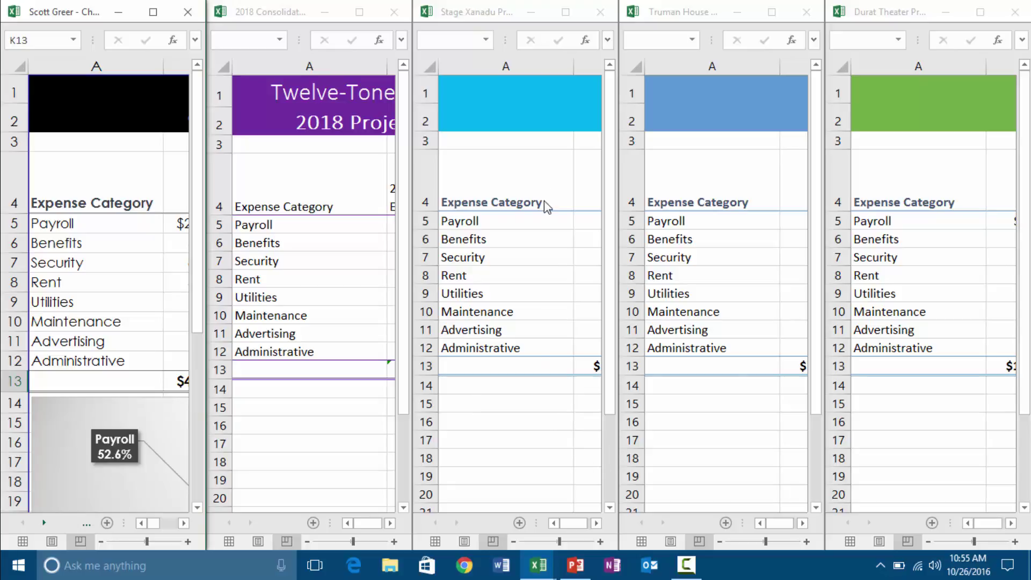
Switch to the 2018 Consolidated Expenses workbook and maximize its window.
mouse_move(538, 571)
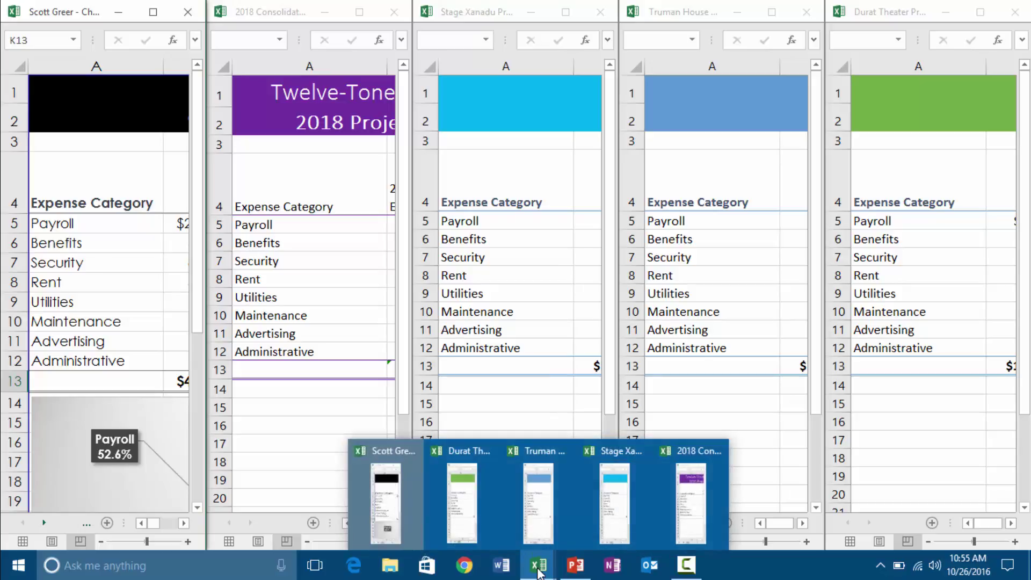
mouse_move(698, 487)
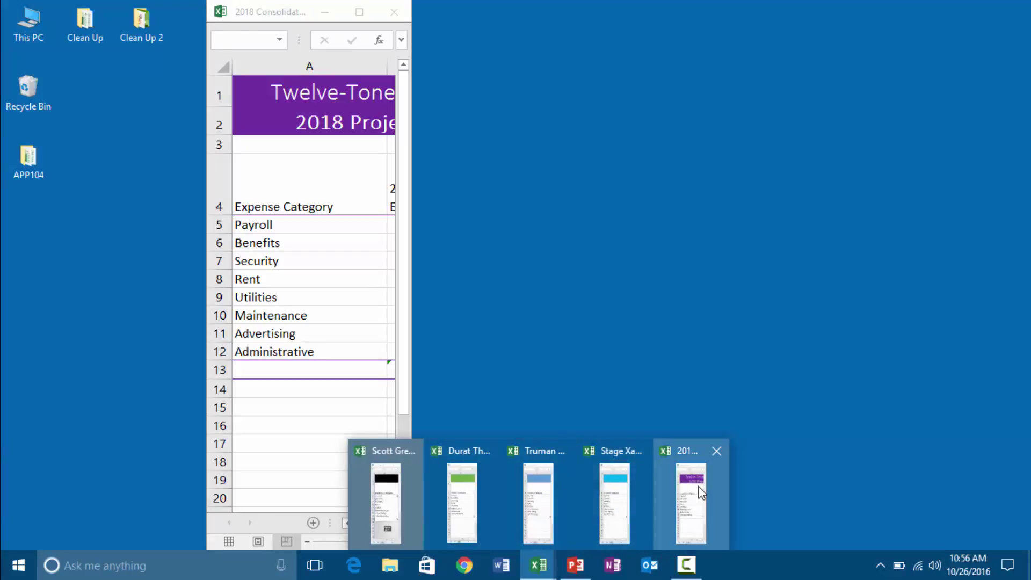
left_click(698, 485)
left_click(360, 13)
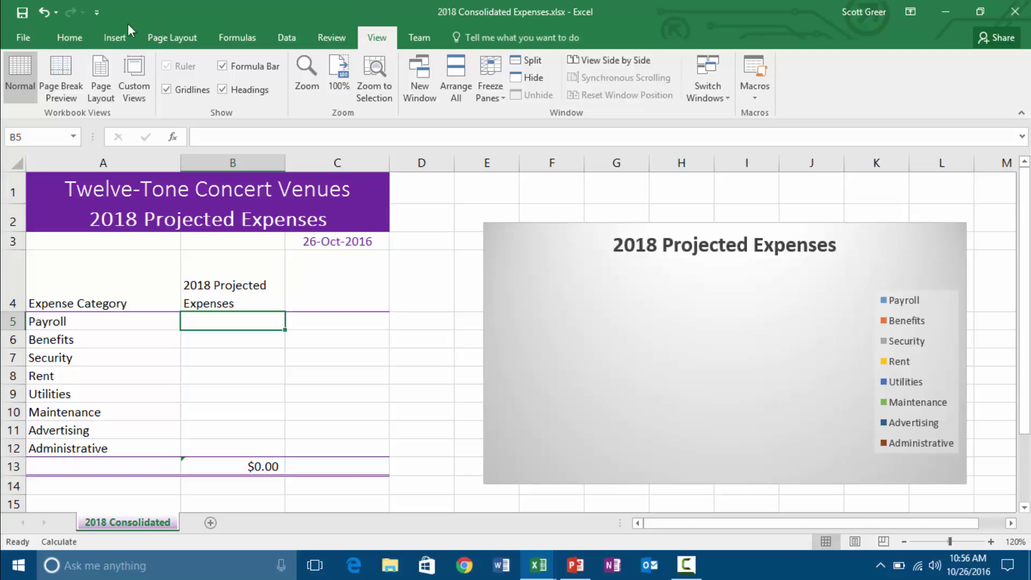
Start an AutoSum SUM formula in cell B5 for the Payroll row's 2018 projected expenses.
left_click(73, 42)
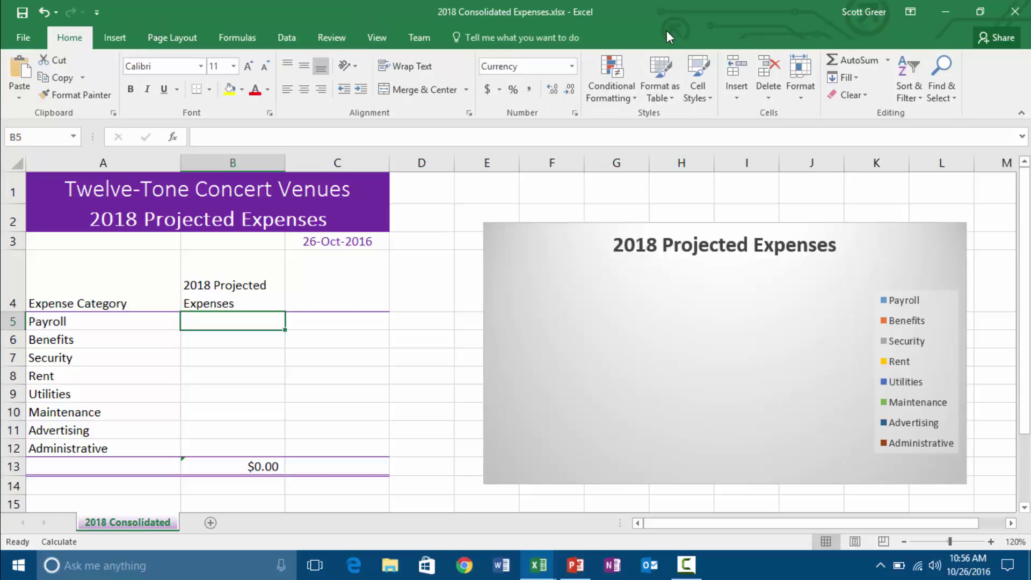
left_click(889, 60)
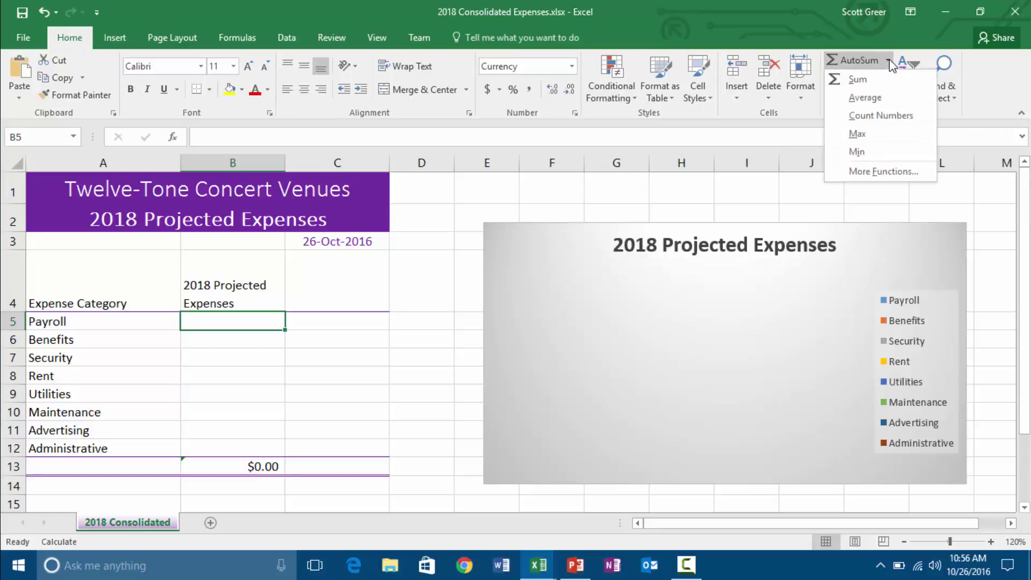
left_click(850, 86)
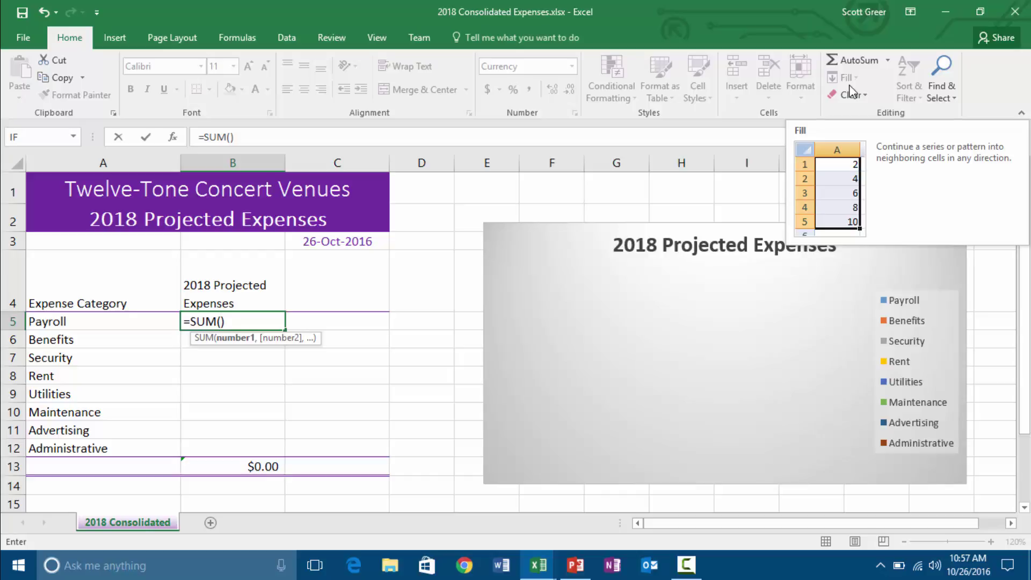
Switch to Durat Theater Projected Expenses.xlsx, maximize it, and reference its 2018 Payroll cell D5 as the SUM formula's first argument.
left_click(377, 40)
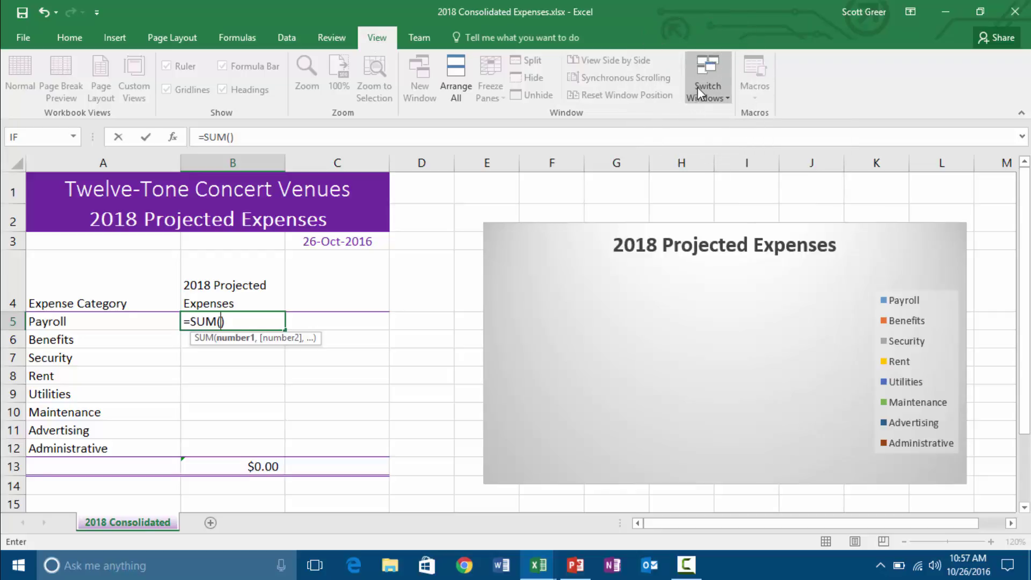
left_click(723, 101)
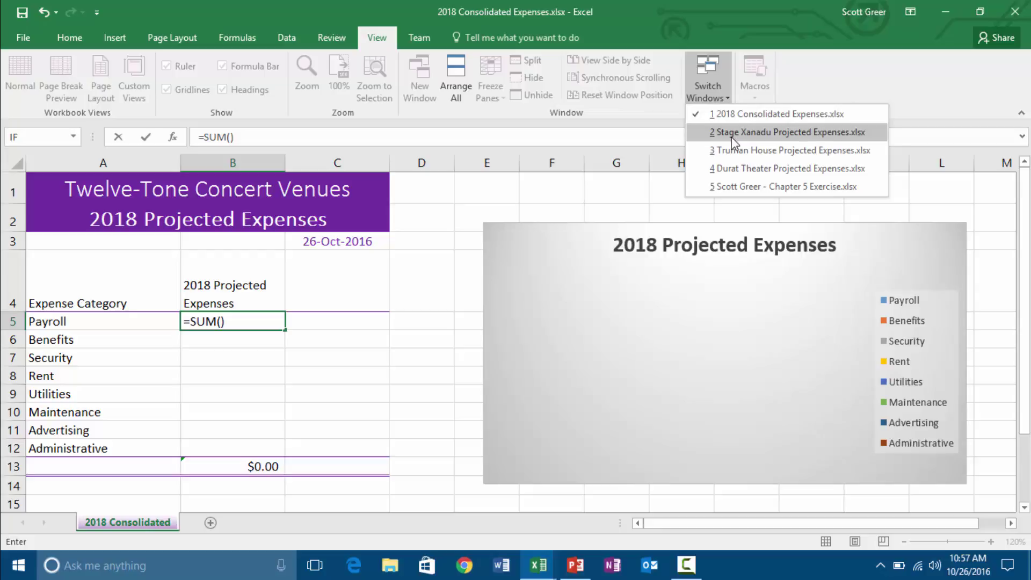
left_click(740, 170)
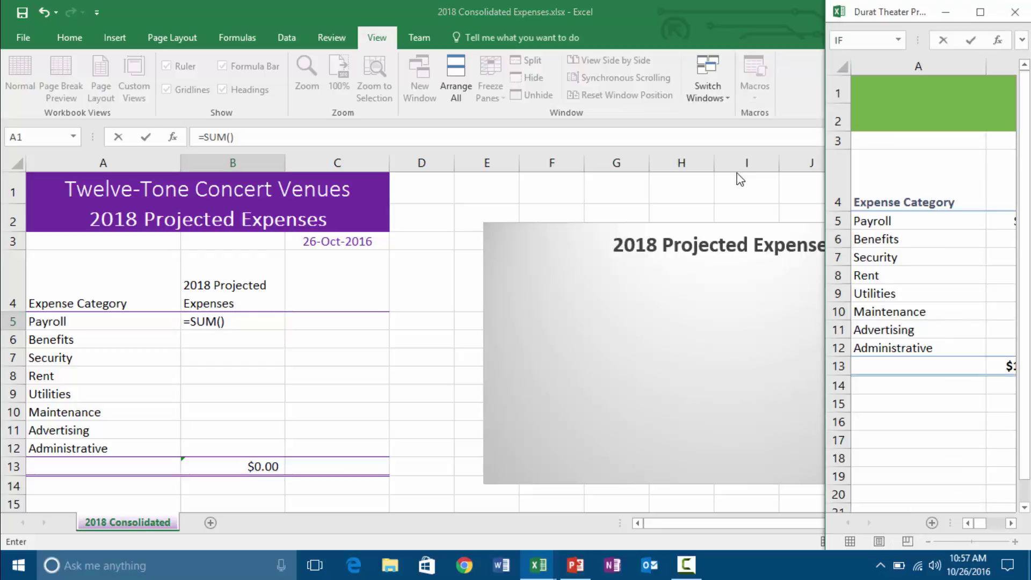
left_click(980, 12)
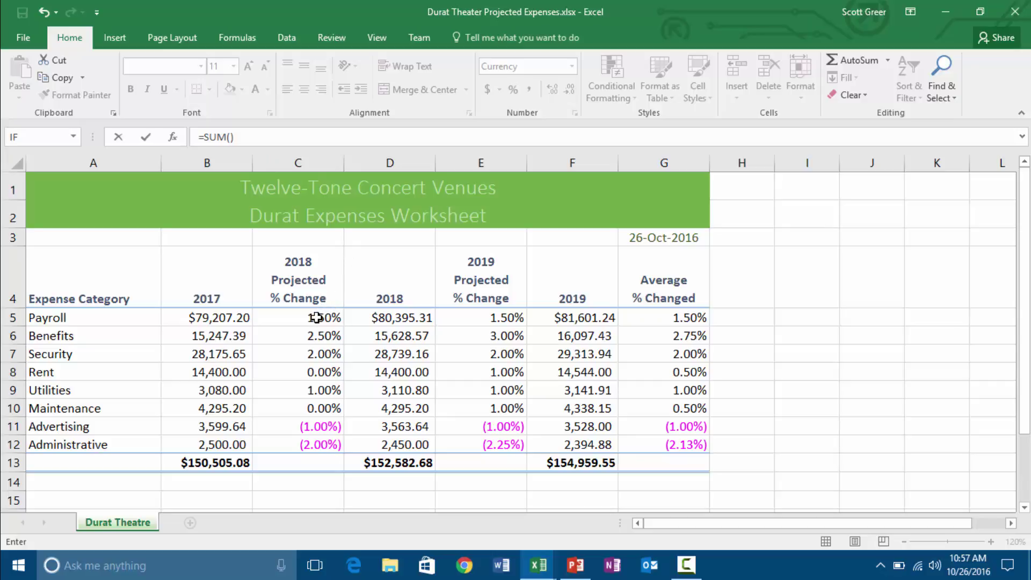
left_click(398, 321)
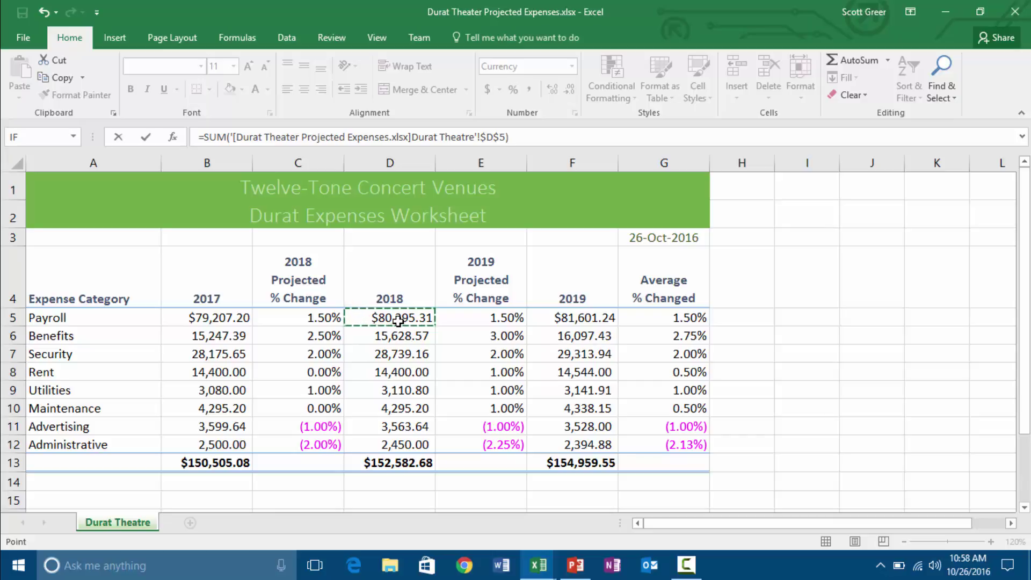
Keep the SUM formula open, switch to Truman House Projected Expenses.xlsx, and maximize its window.
left_click(378, 39)
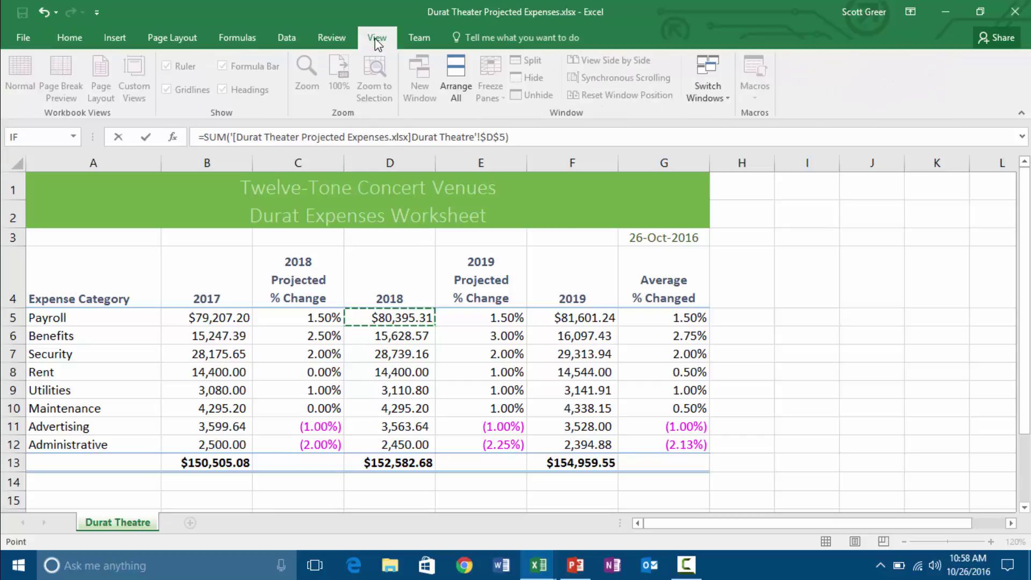
left_click(711, 97)
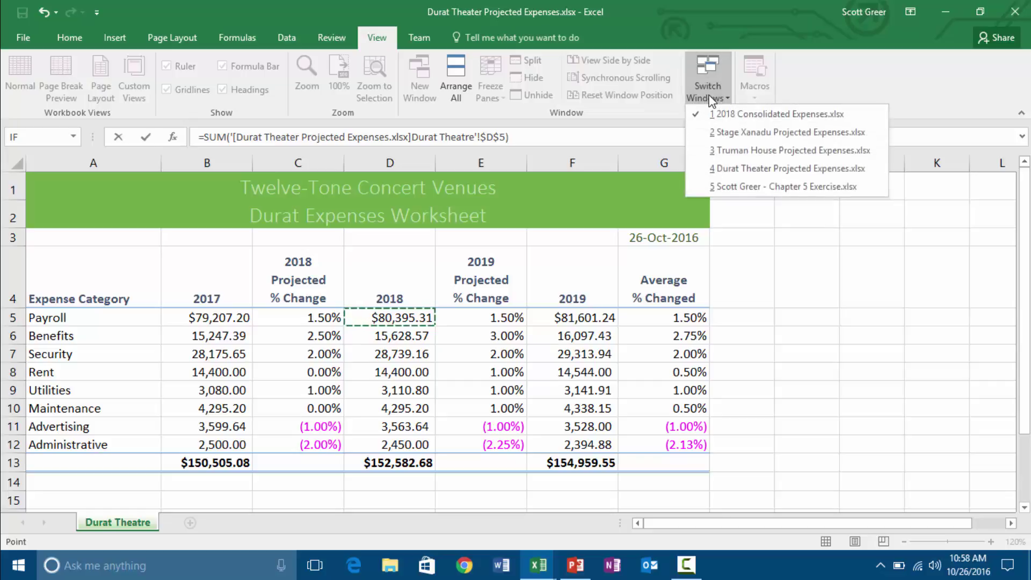
left_click(730, 155)
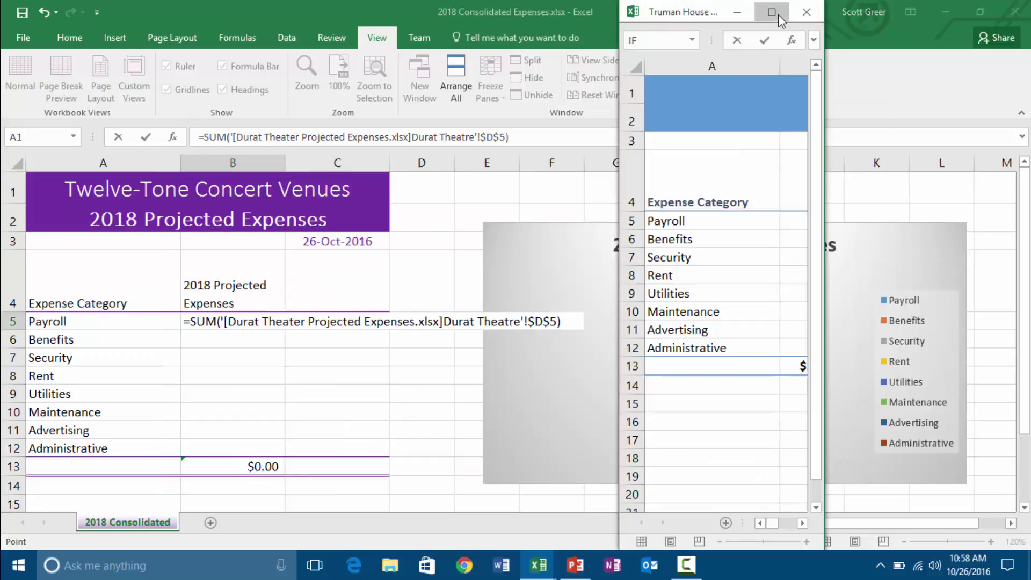
left_click(778, 15)
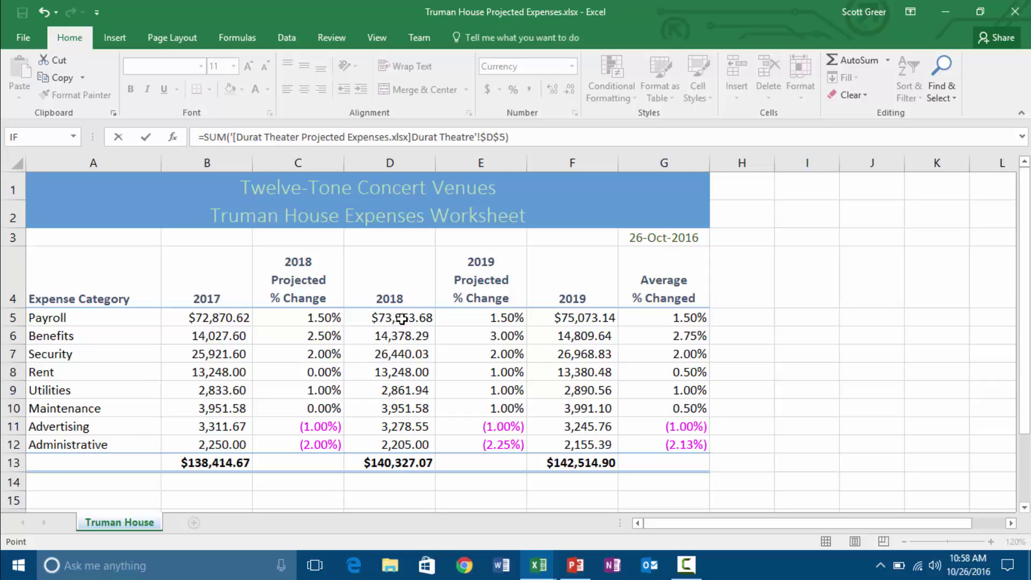
Make the Durat Theatre reference in the SUM formula relative as D5, and add a comma after it.
left_click(488, 139)
key("BackSpace")
key("Delete")
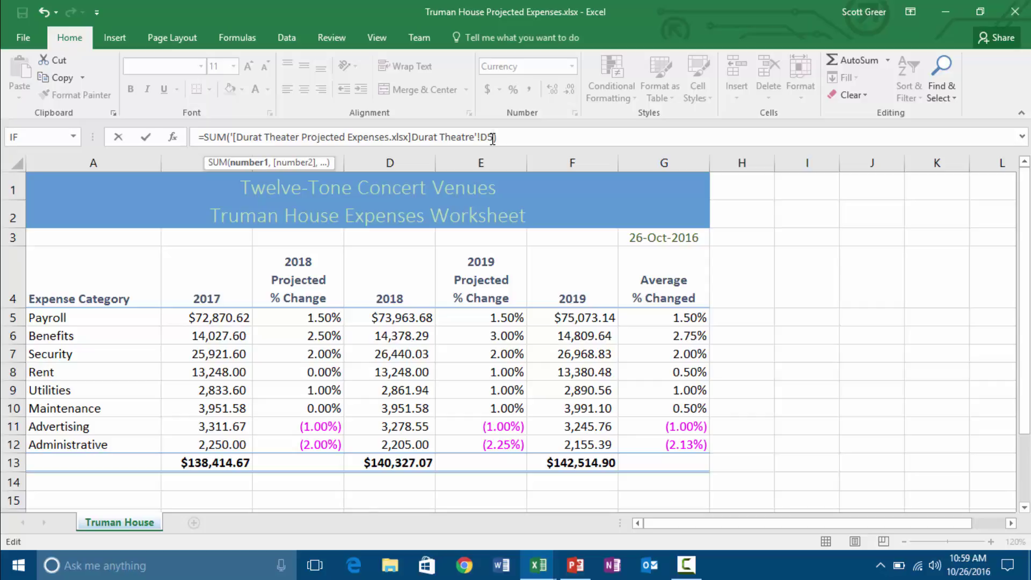
type(",")
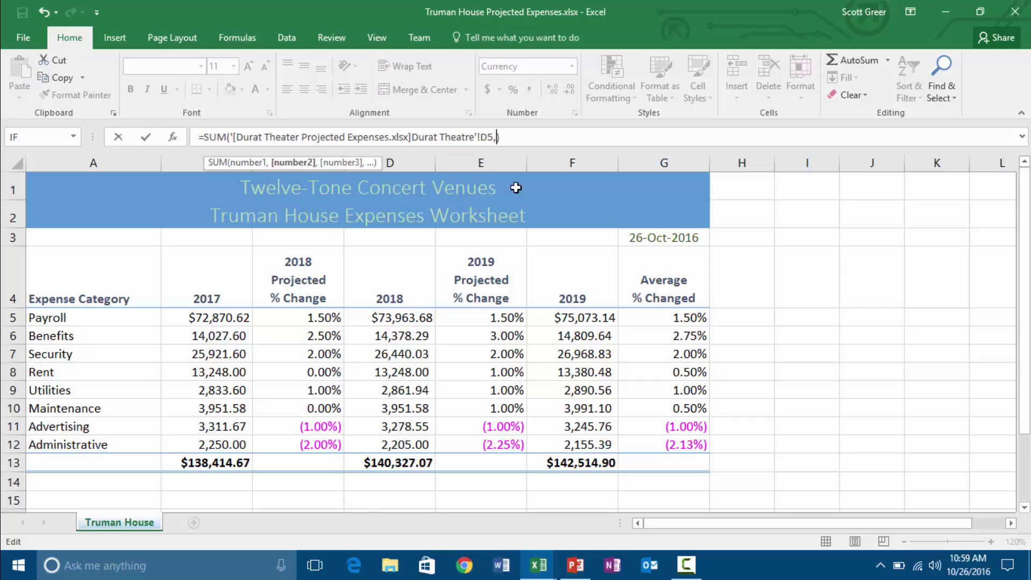
Add the Truman House 2018 Payroll cell as the second SUM argument, make it relative as D5, and append a comma.
left_click(392, 317)
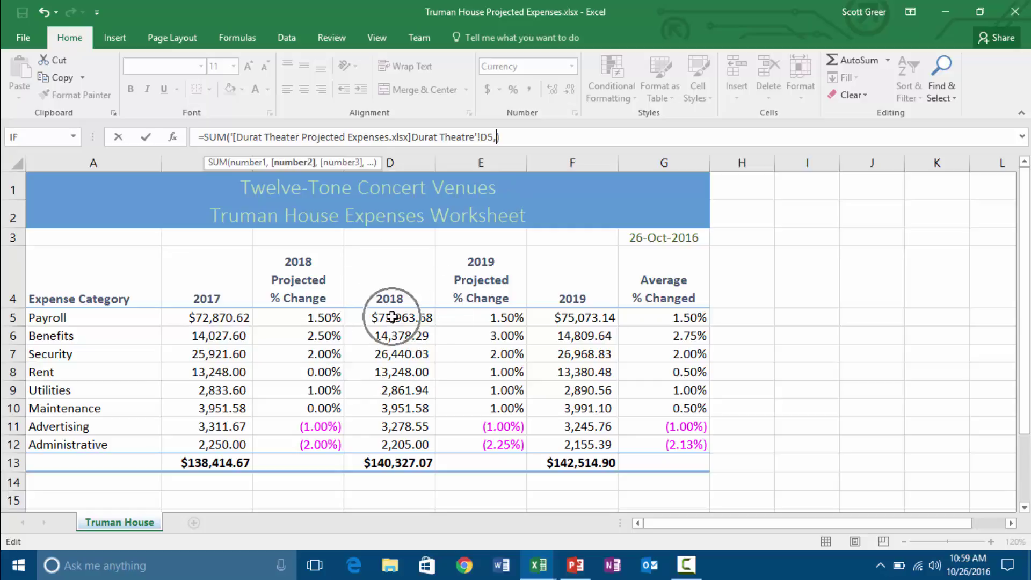
left_click(392, 317)
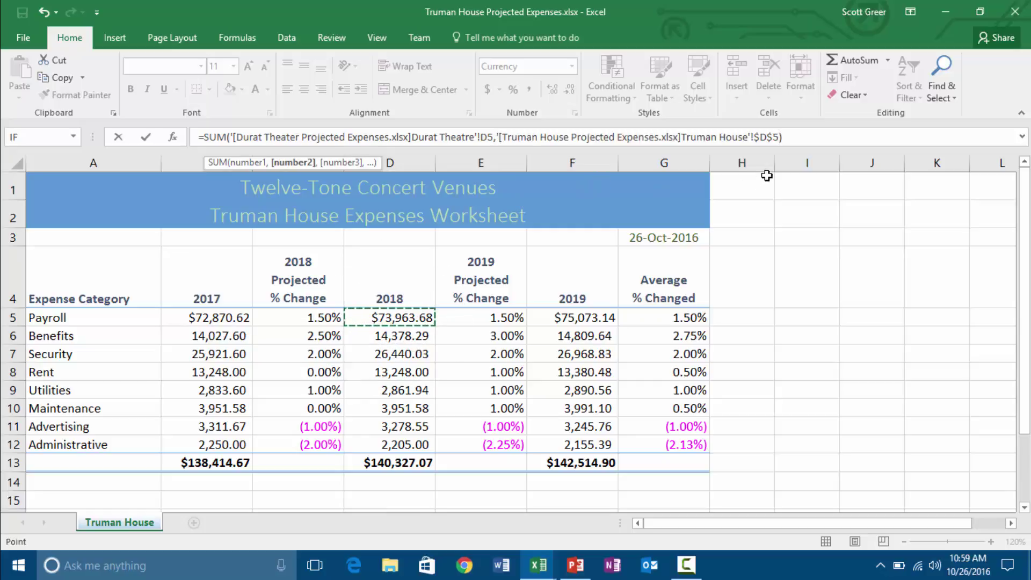
left_click(762, 137)
key("BackSpace")
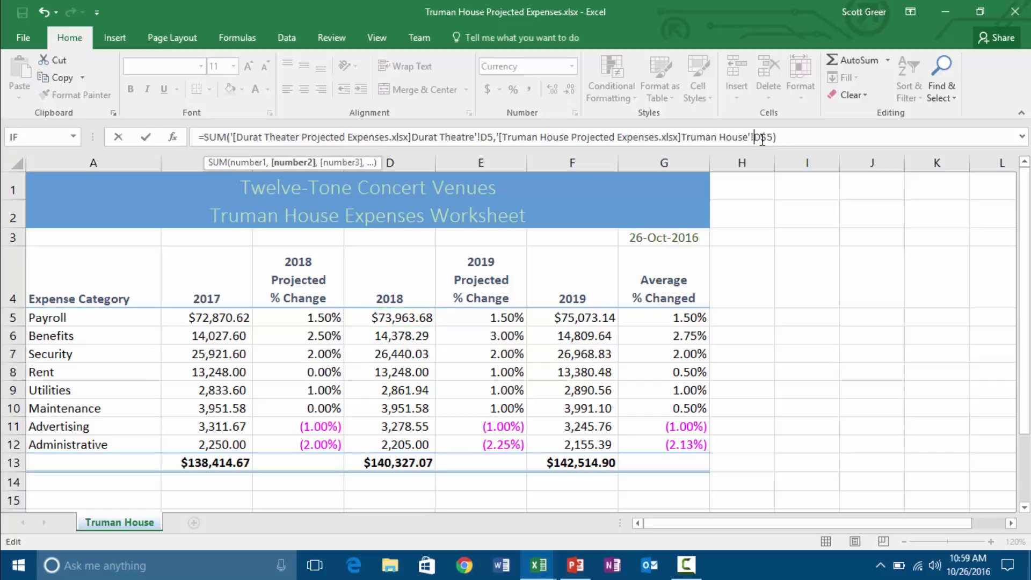
key("Right")
key("Right")
key("BackSpace")
type(",")
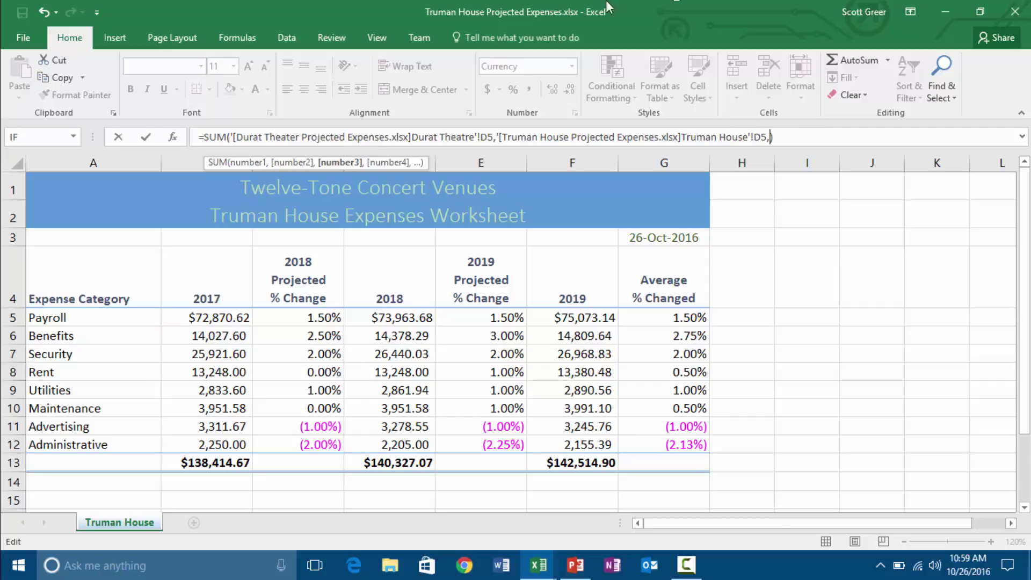
Switch to Stage Xanadu Projected Expenses.xlsx, maximize it, and reference its 2018 Payroll cell D5 as the third SUM argument.
left_click(378, 33)
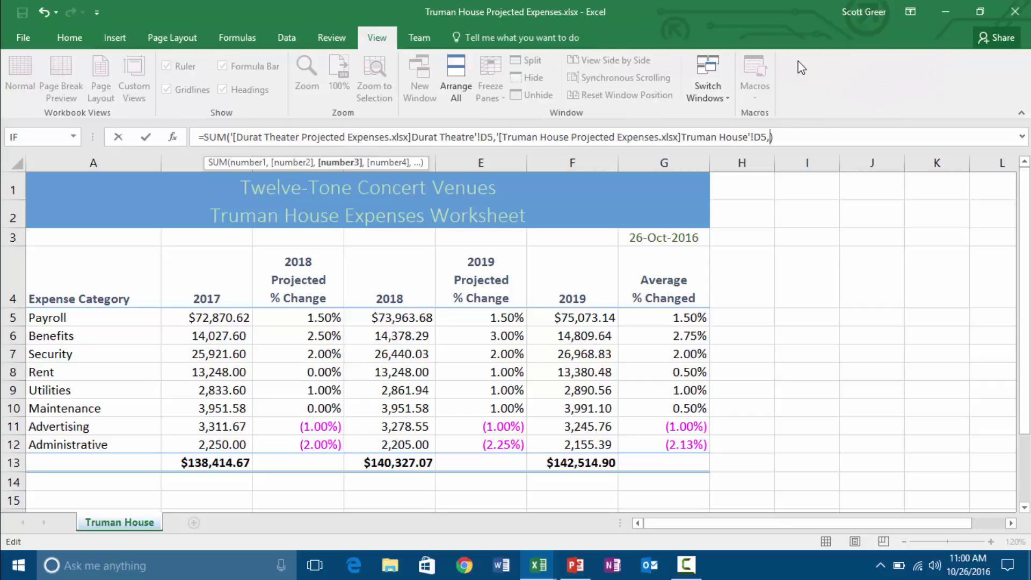
left_click(719, 89)
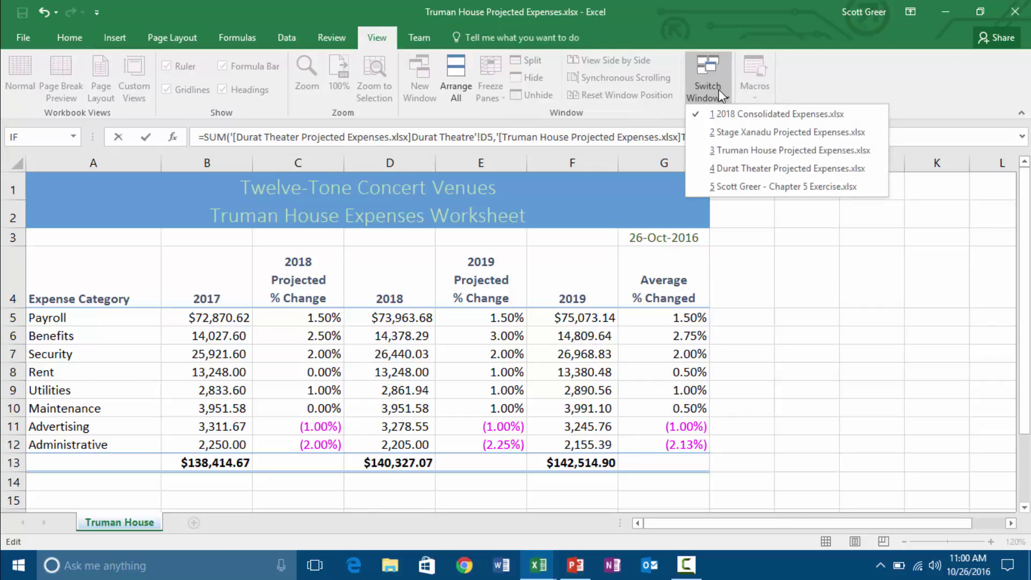
left_click(740, 134)
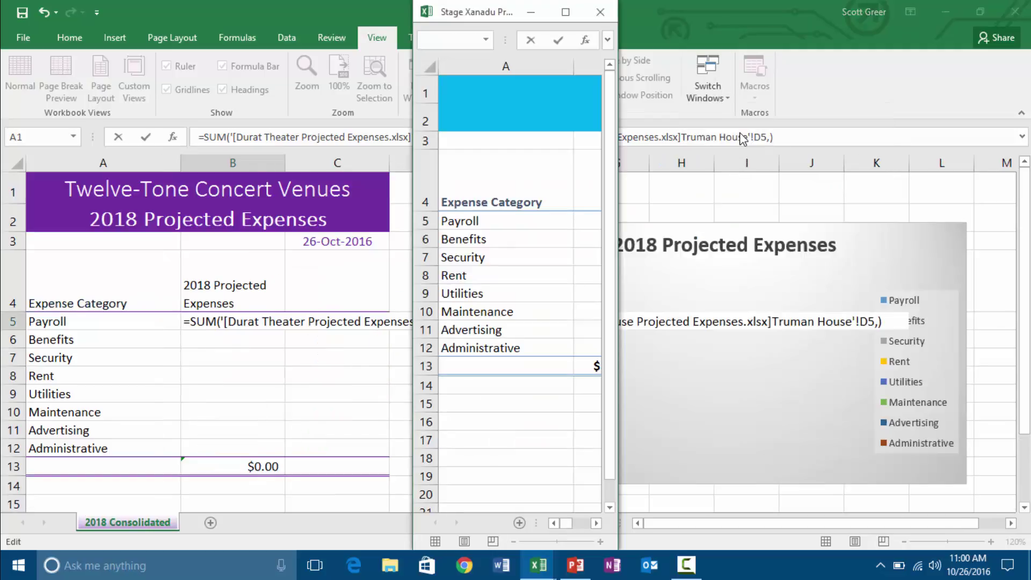
left_click(566, 12)
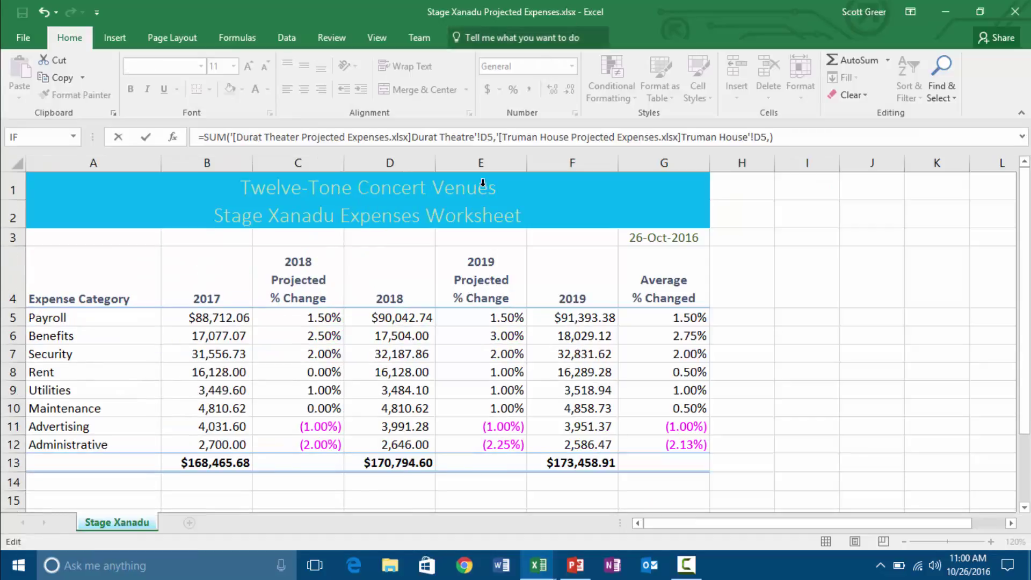
left_click(405, 319)
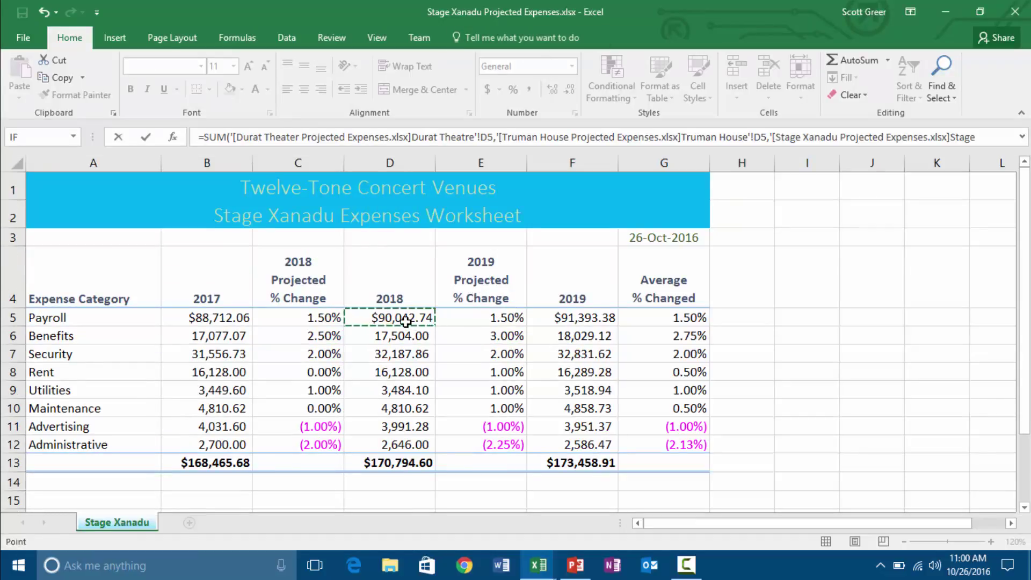
Remove the dollar signs from the Stage Xanadu reference to make it relative as D5, and review the formula back towards its start.
left_click(968, 137)
key("F4")
type(")")
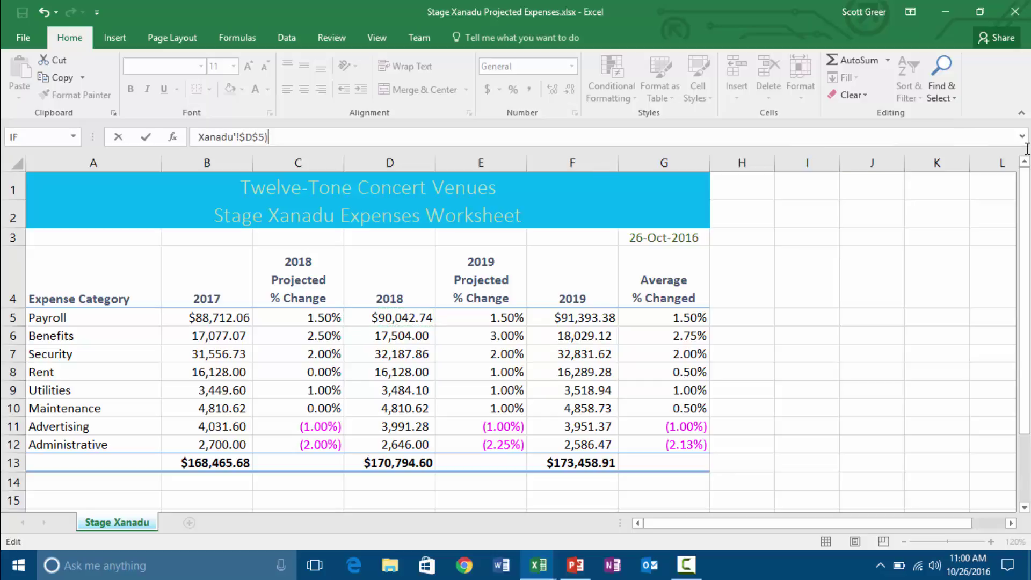
key("BackSpace")
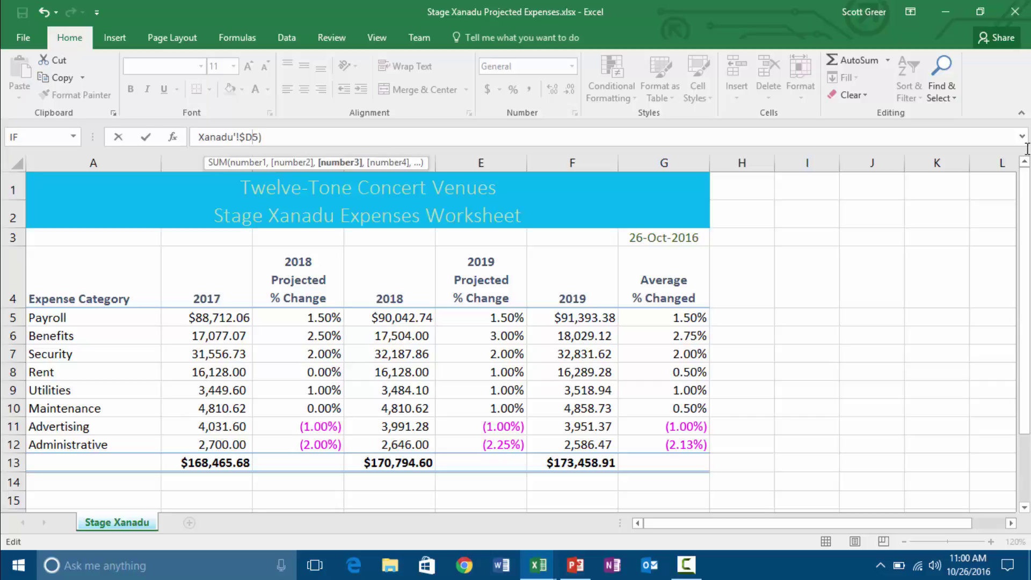
key("shift+Left")
key("BackSpace")
key("Left")
key("Left")
key("Left")
key("Left")
key("Left")
key("Left")
key("Left")
key("Left")
key("Left")
key("Left")
key("Left")
key("Left")
key("Left")
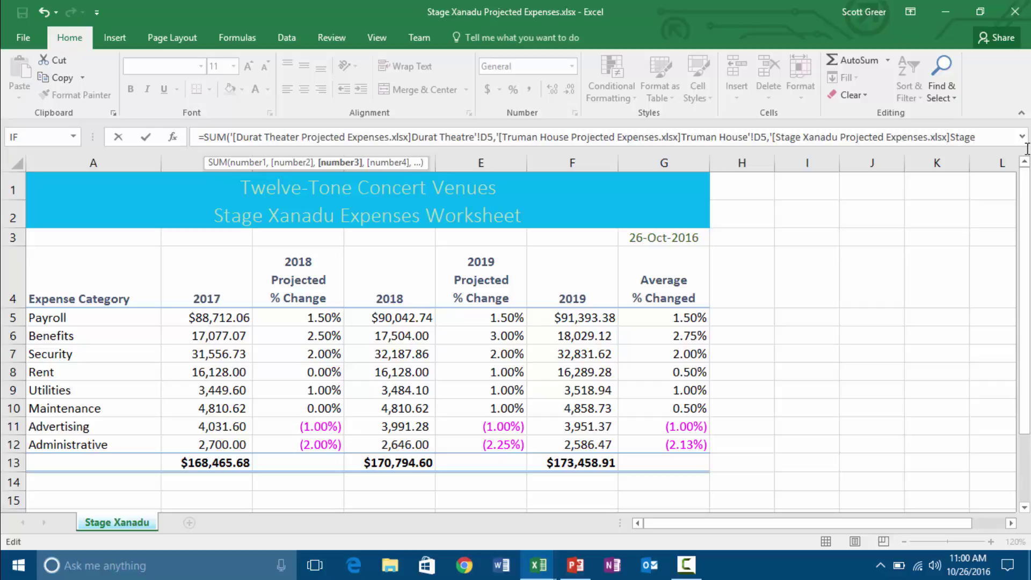
Complete the three-workbook Payroll SUM formula in the consolidated sheet and fill it down from B5 through the Administrative row, B12.
key("Return")
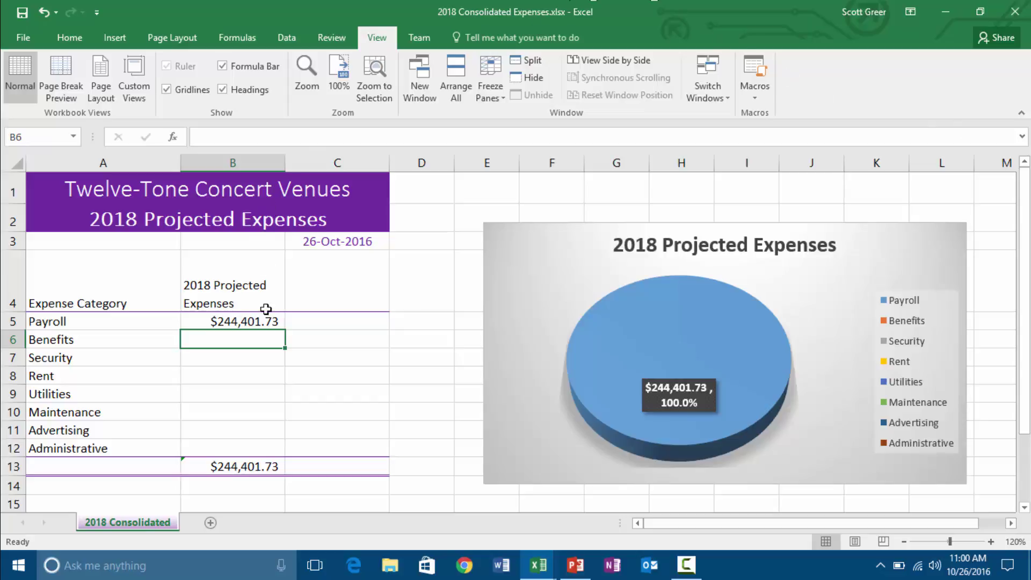
left_click(251, 320)
left_click_drag(285, 330, 304, 454)
left_click(351, 432)
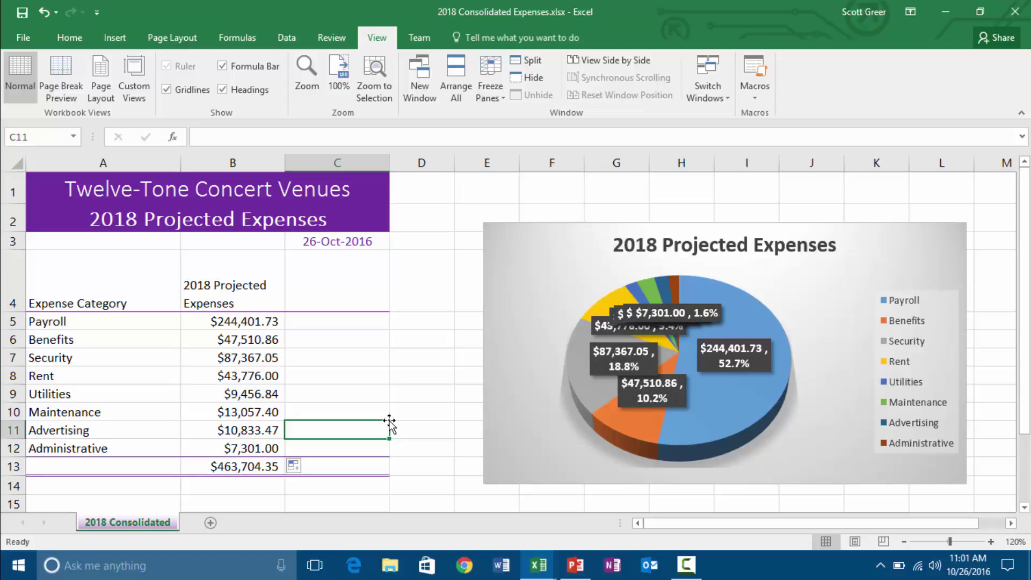
Apply the comma number style to the 2018 expenses from Benefits to Administrative, B6:B12.
key("Left")
key("Up")
key("Up")
key("Up")
key("Up")
key("Up")
key("shift+Down")
key("shift+Down")
key("shift+Down")
key("shift+Down")
key("shift+Down")
key("shift+Down")
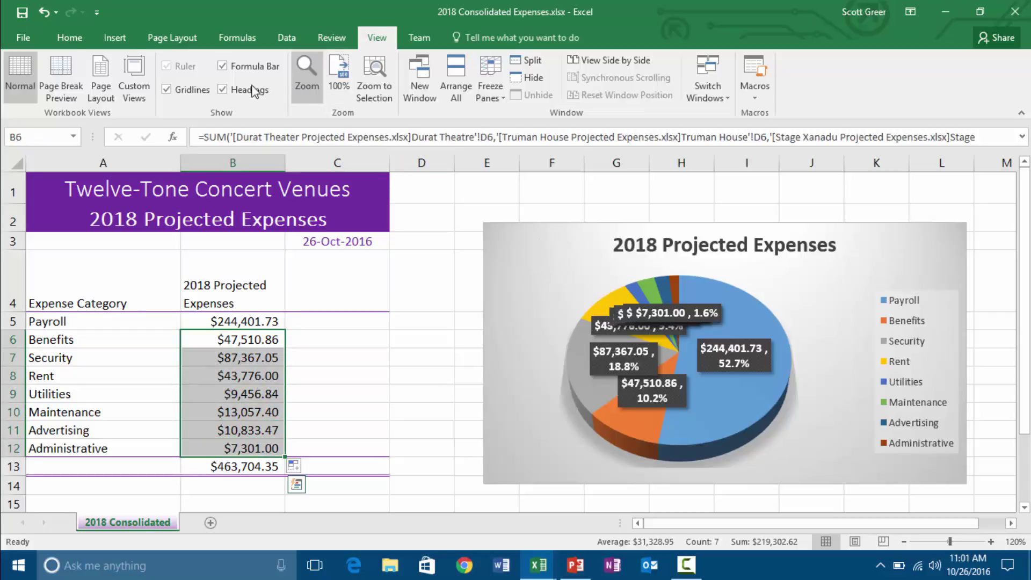
left_click(68, 43)
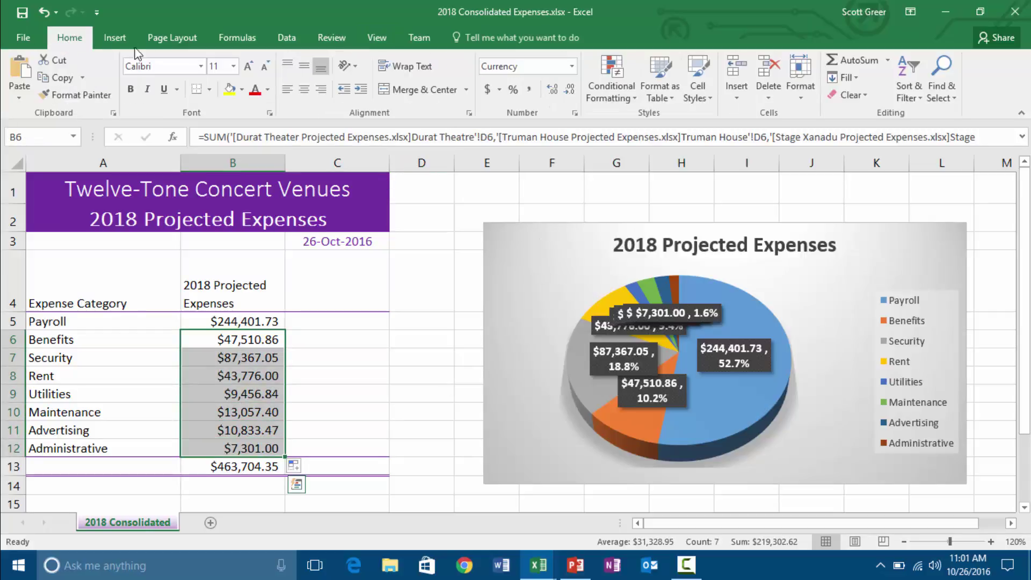
left_click(530, 90)
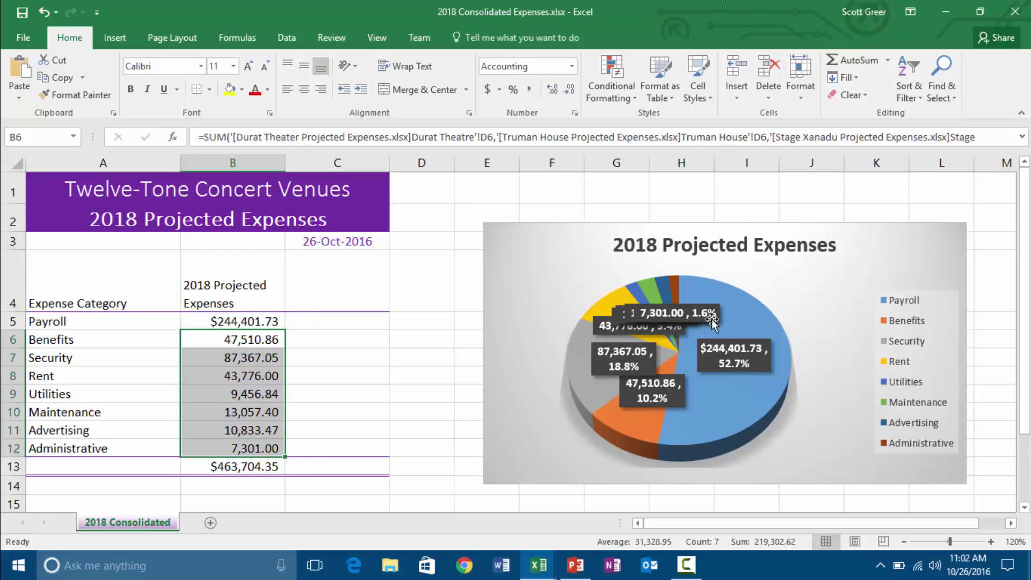
Move the pie chart's data labels off the slices: Payroll to the upper right, Administrative just above the pie, Advertising to the upper left.
left_click_drag(711, 319, 852, 322)
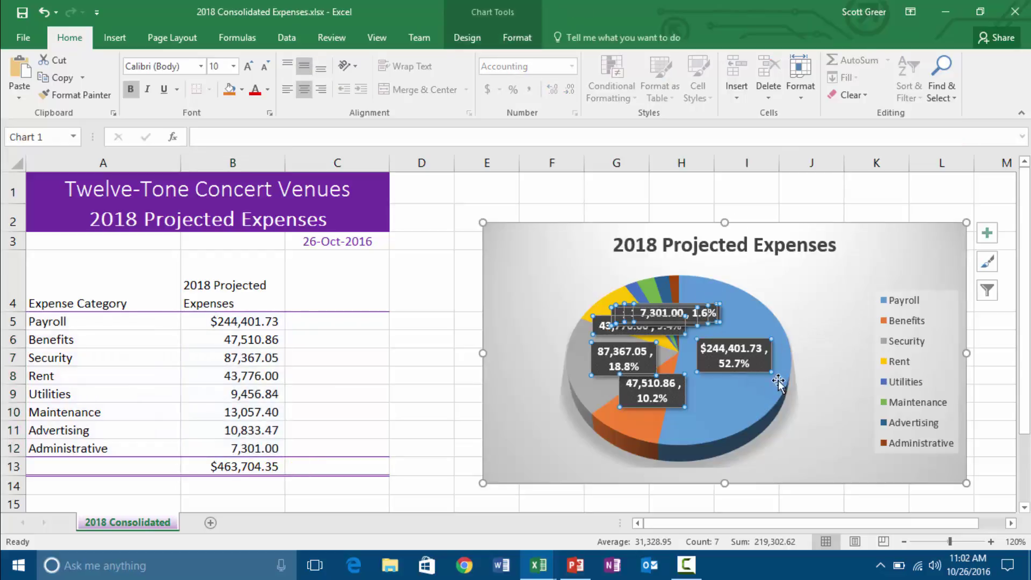
left_click(744, 348)
left_click_drag(747, 343, 831, 276)
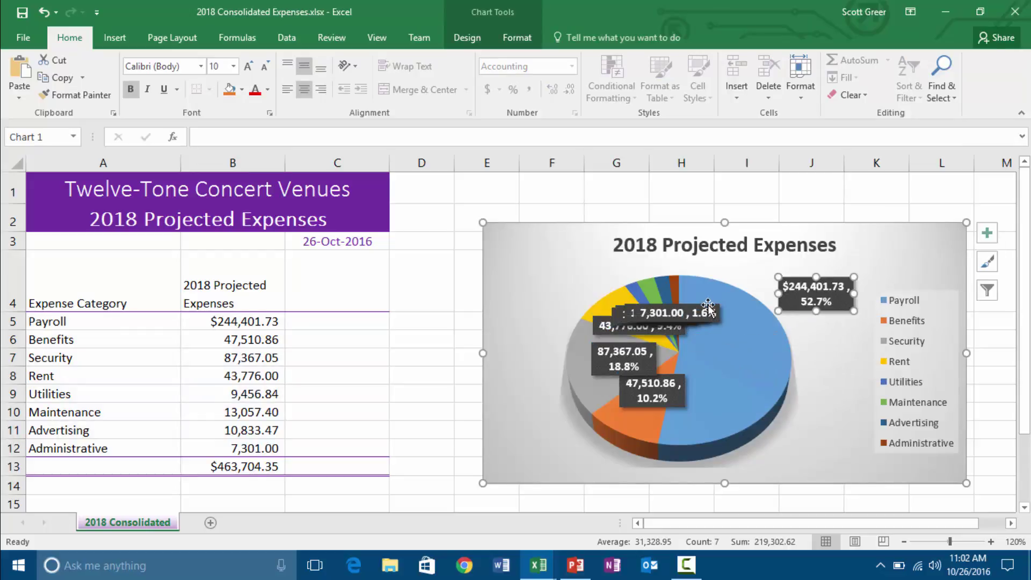
left_click_drag(708, 307, 716, 261)
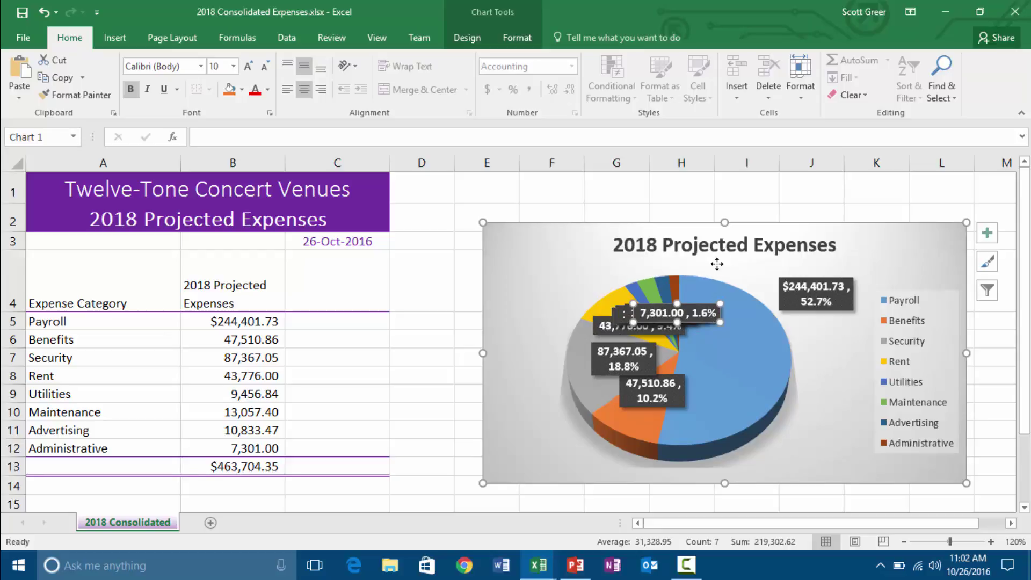
left_click_drag(697, 312, 585, 273)
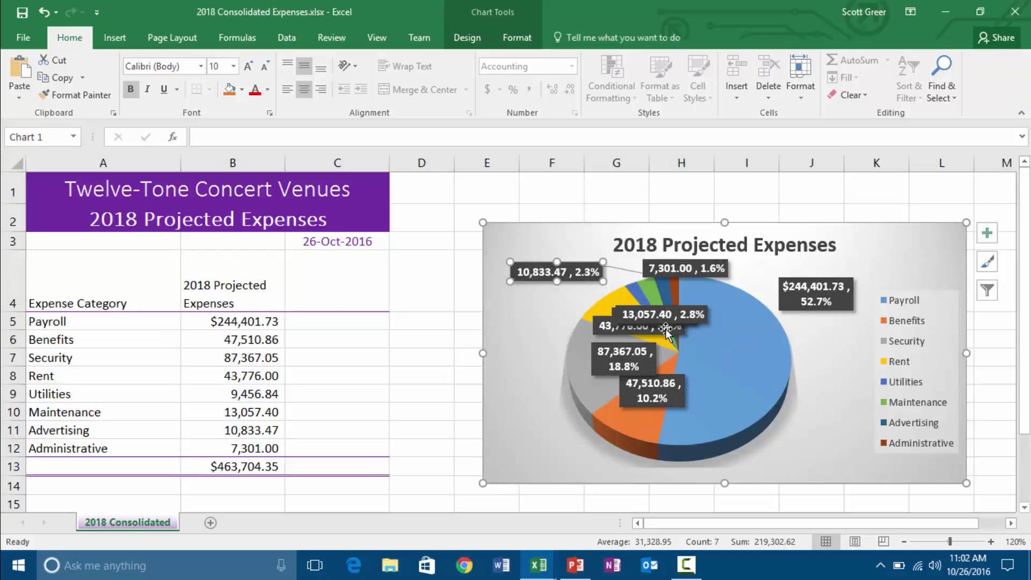
Stack the Maintenance, Utilities and Rent labels down the pie's left side, with Security at its lower left and Benefits at its lower right.
left_click_drag(667, 317, 534, 308)
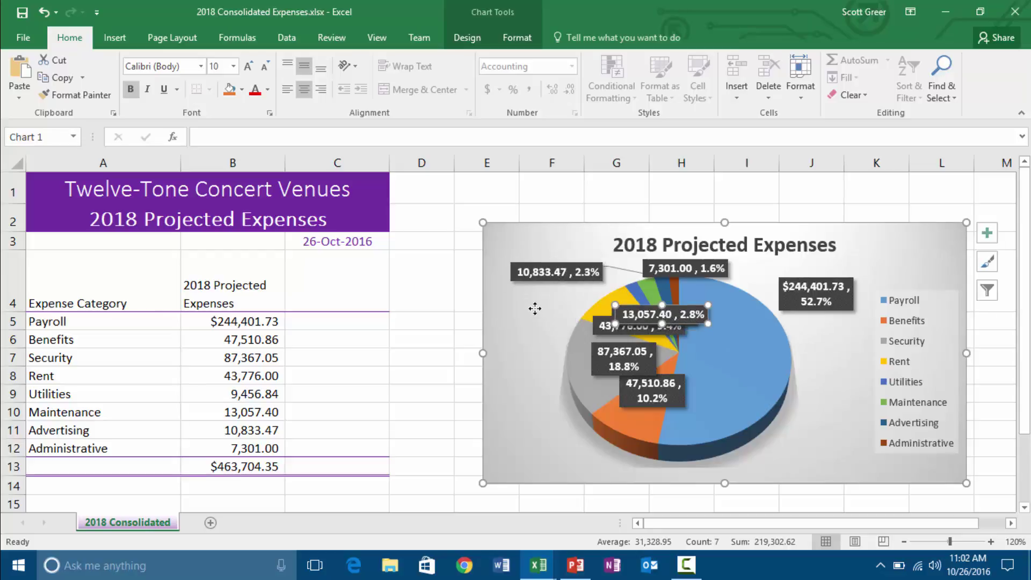
left_click(630, 321)
left_click_drag(629, 321, 504, 344)
left_click_drag(621, 329, 555, 469)
left_click(623, 360)
left_click_drag(659, 390, 813, 461)
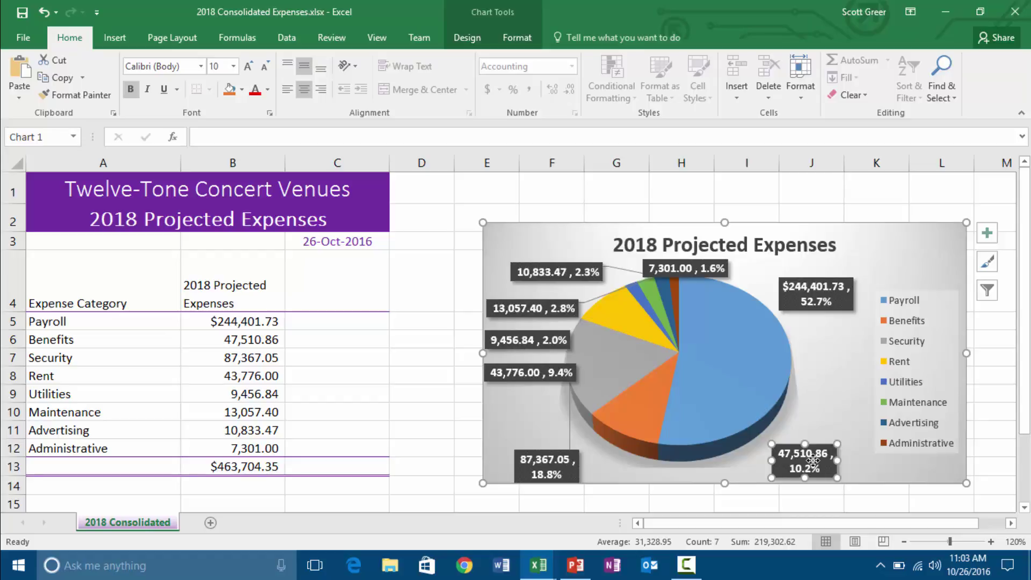
Save 2018 Consolidated Expenses.xlsx and close all open workbook windows at once.
key("ctrl+s")
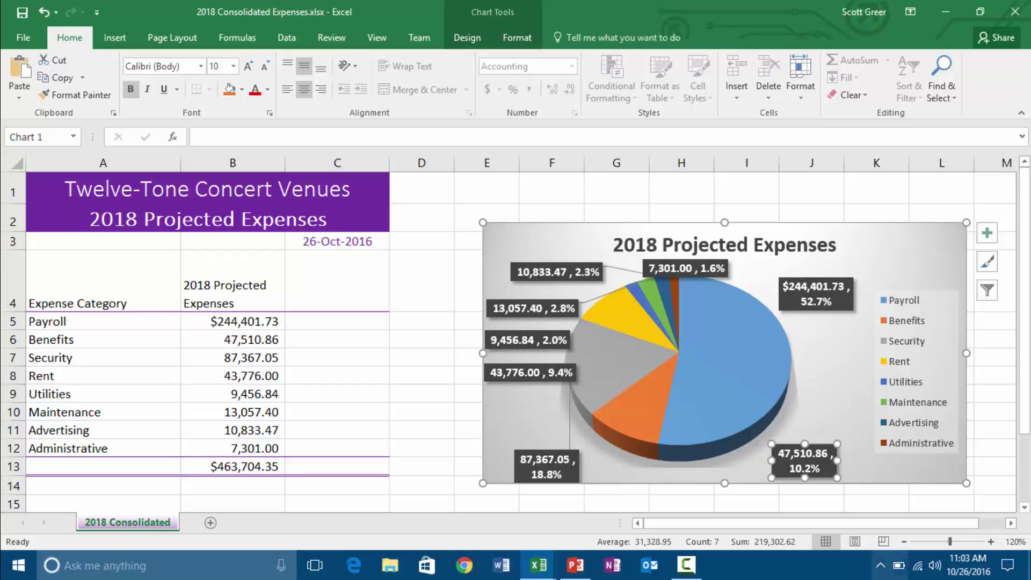
left_click(538, 570)
right_click(539, 572)
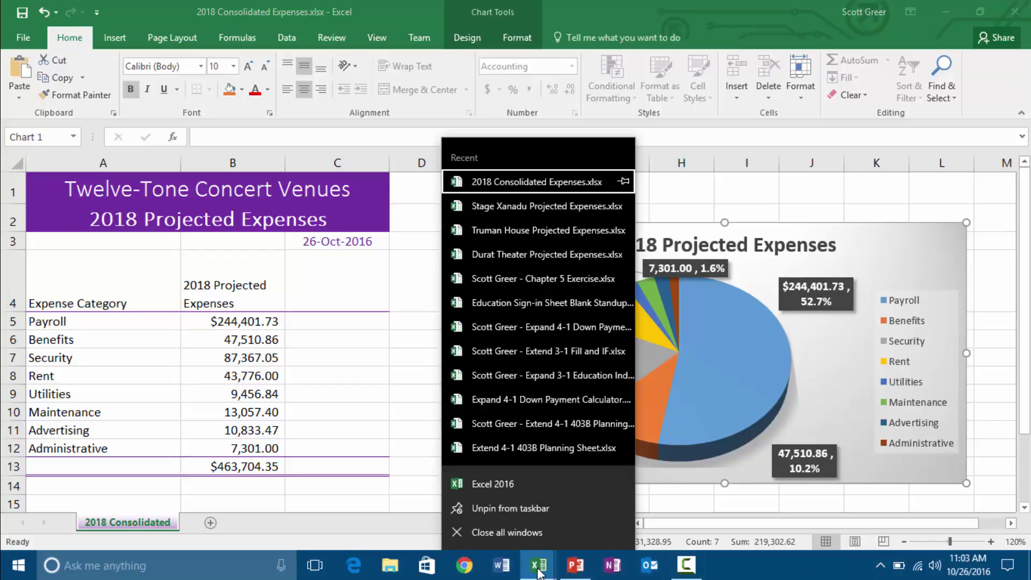
left_click(522, 541)
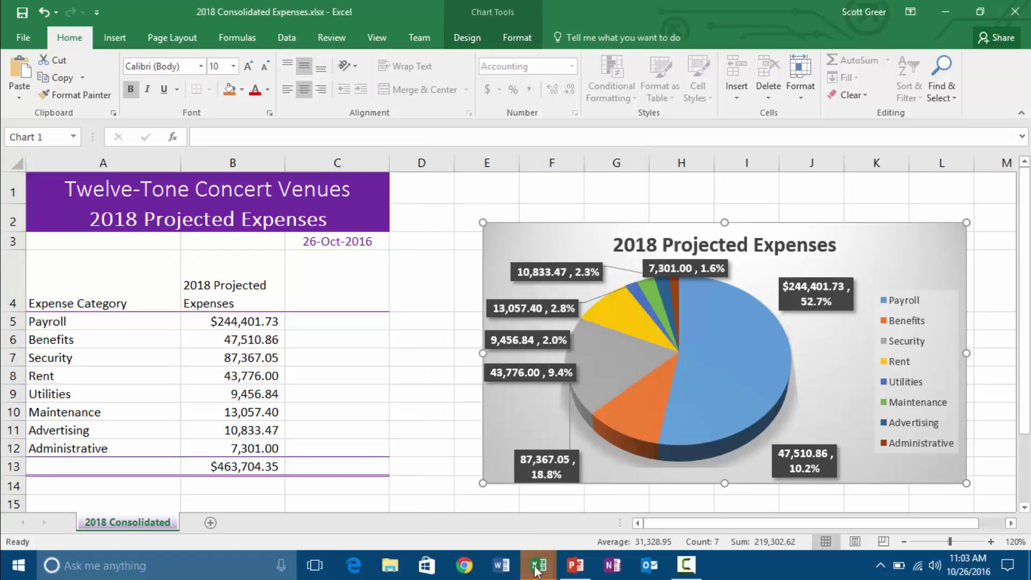
mouse_move(534, 562)
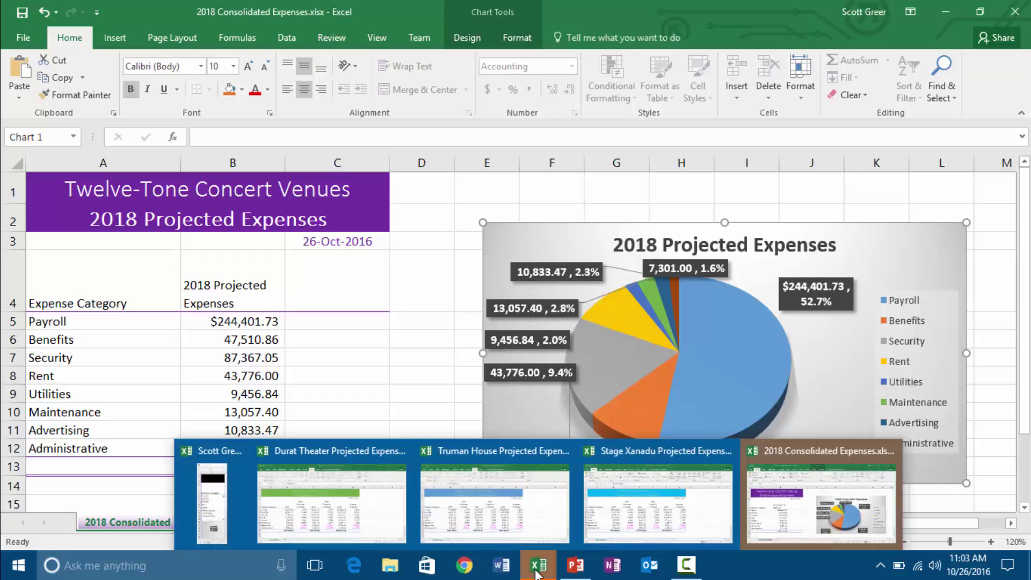
left_click(785, 500)
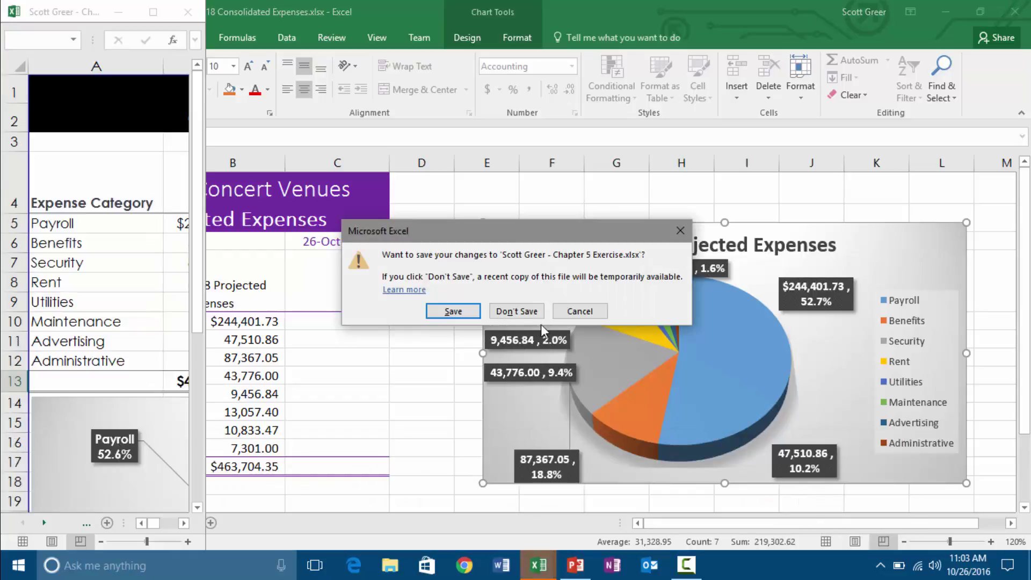
Save the changes to each workbook as it closes, and maximize the remaining empty Excel window.
left_click(453, 311)
left_click(463, 310)
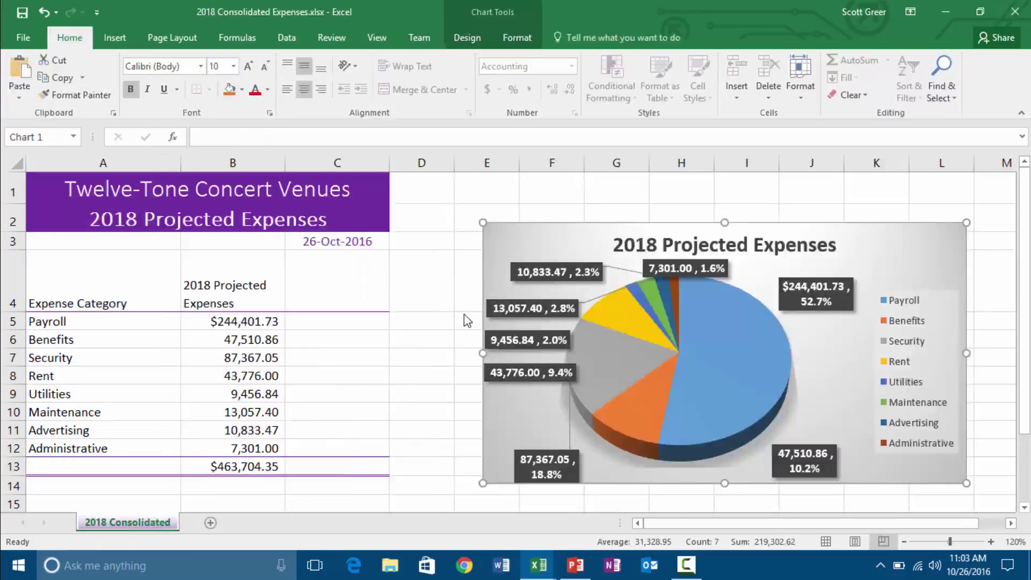
left_click(464, 313)
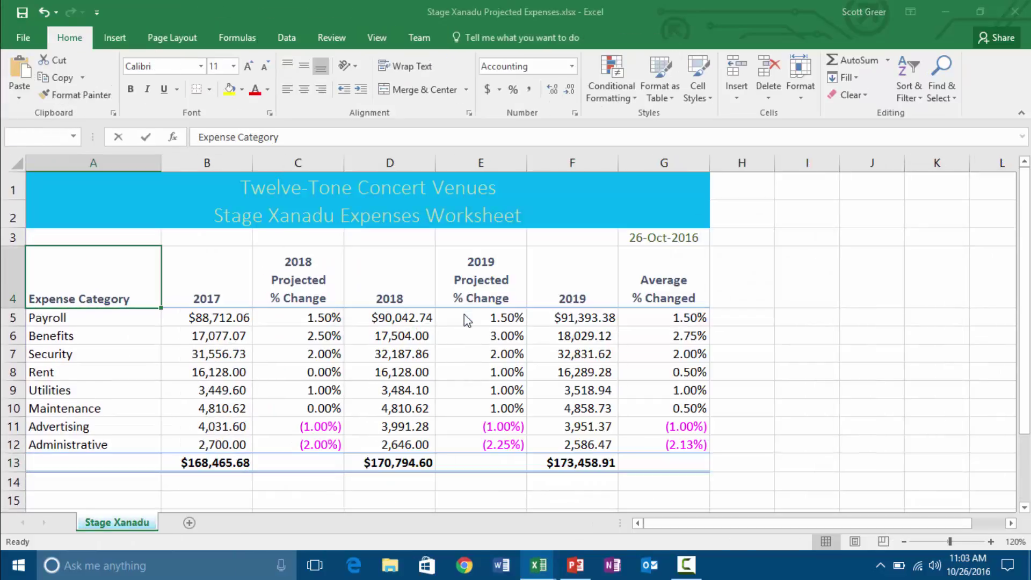
left_click(463, 314)
left_click(452, 301)
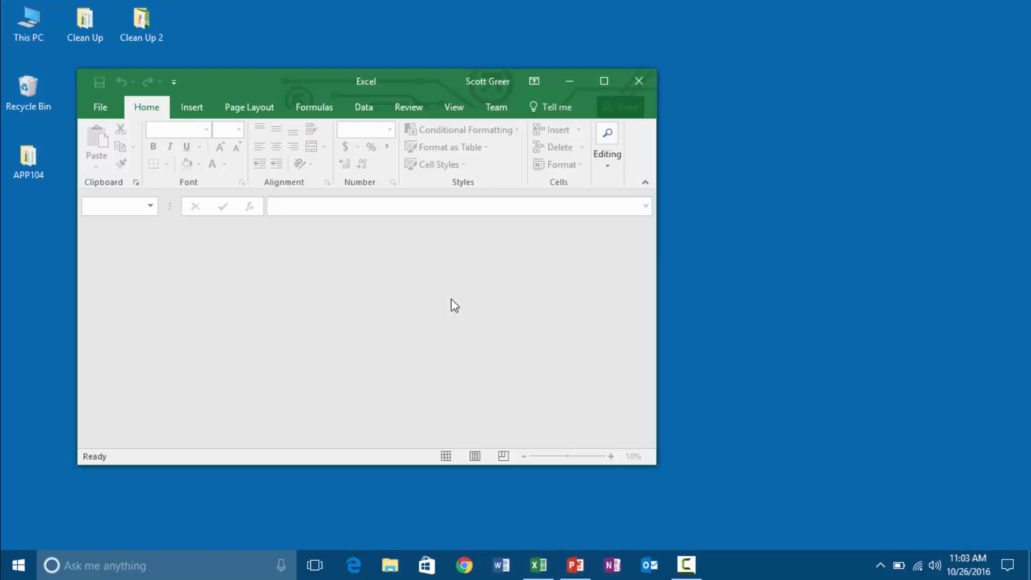
left_click(605, 81)
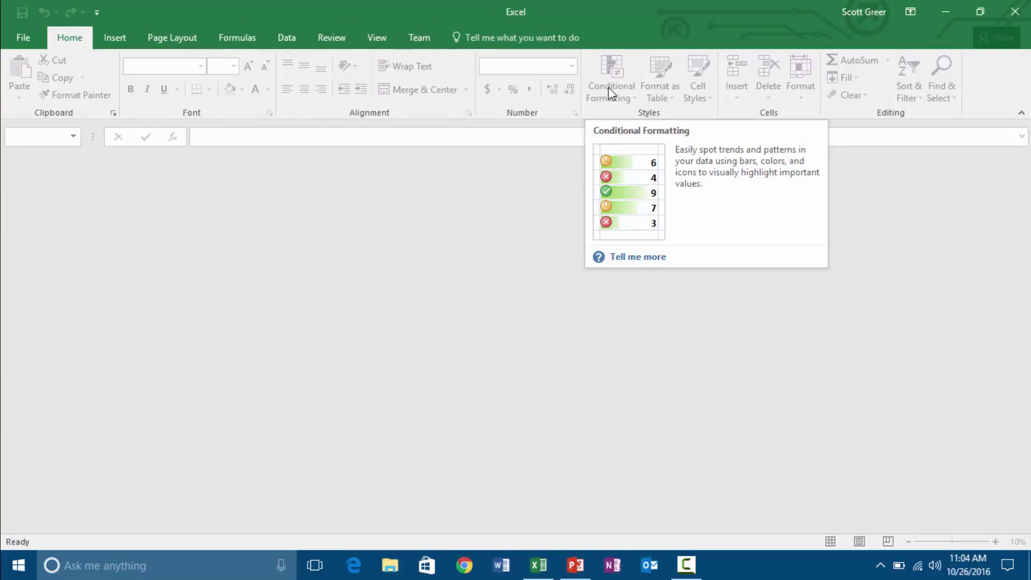